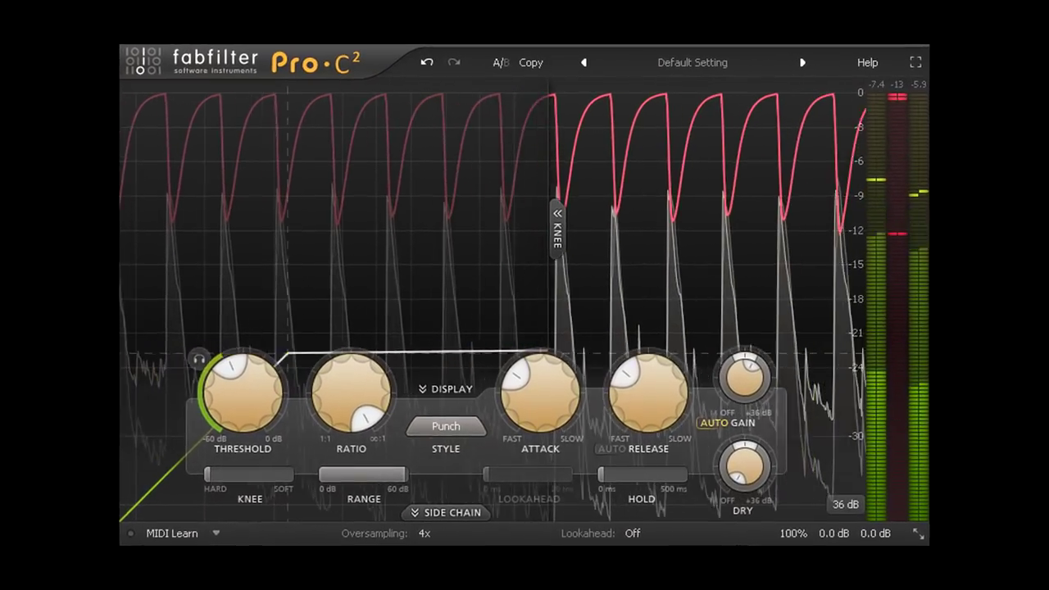
# Bypass Pro-C 2's processing from the output panel, then switch it back on.
pyautogui.moveTo(830, 540)
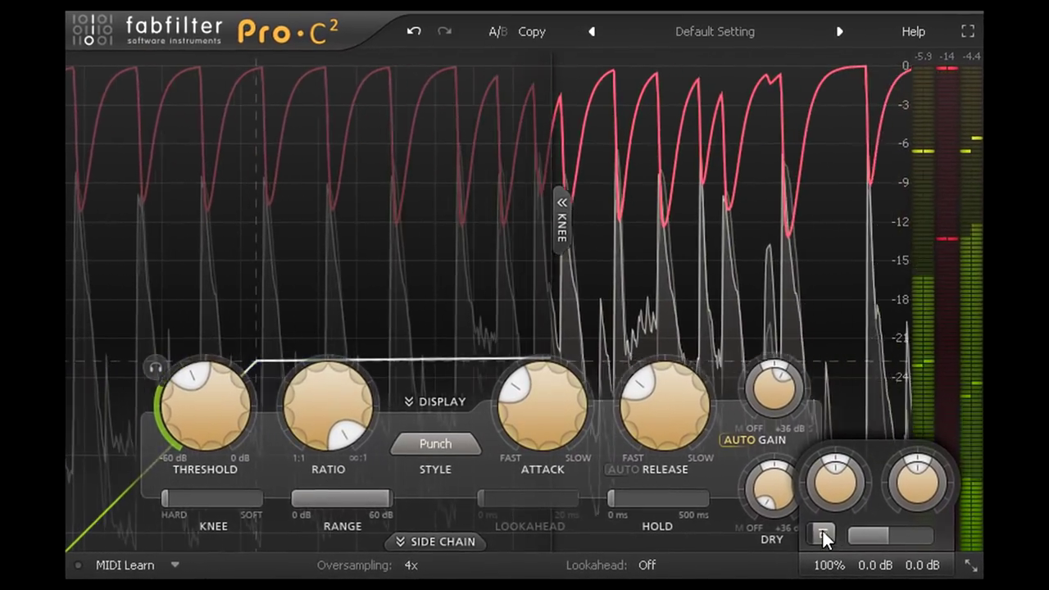
pyautogui.click(808, 520)
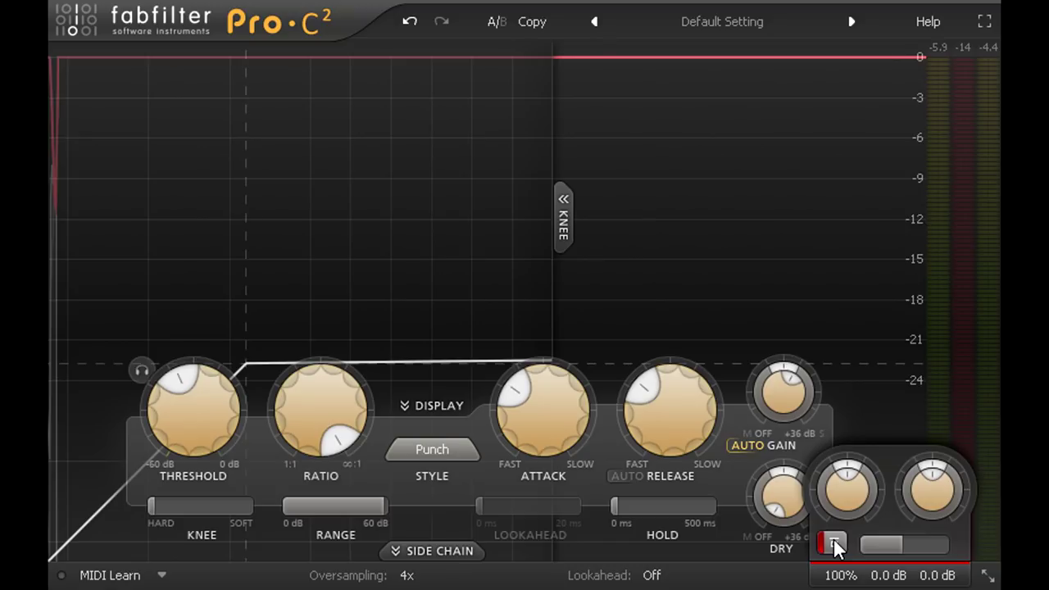
pyautogui.click(834, 539)
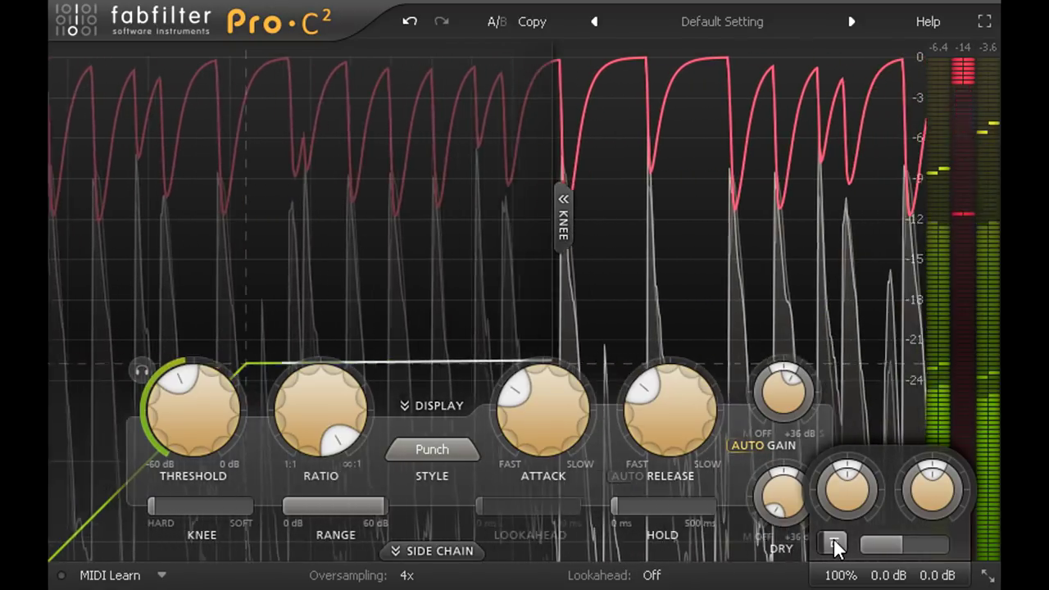
# Turn the Release knob up to lengthen release past 222 ms, ending at 334.5 ms.
pyautogui.moveTo(755, 480)
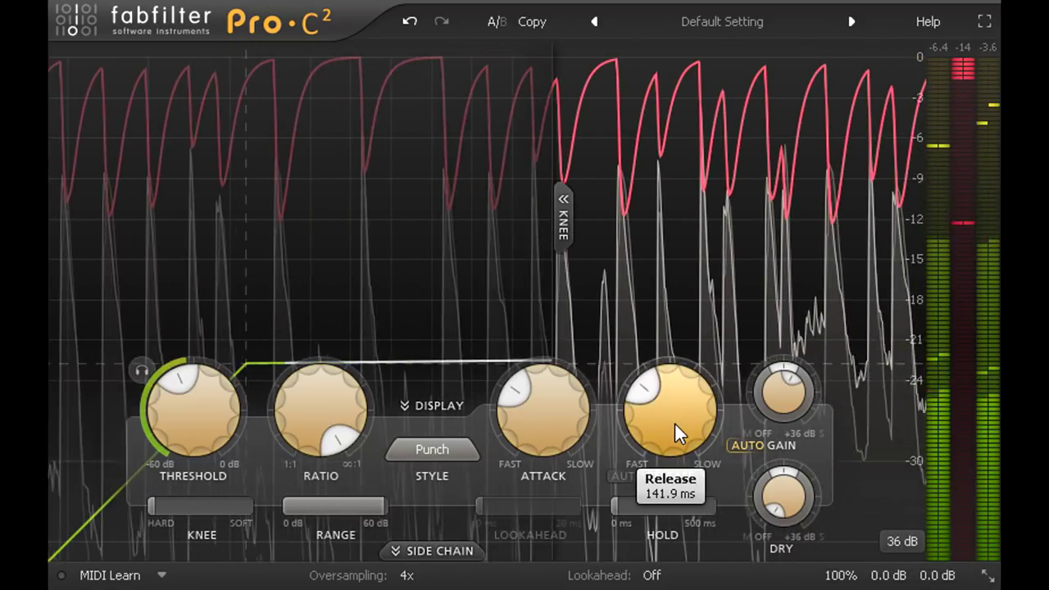
pyautogui.moveTo(675, 423); pyautogui.dragTo(673, 343)
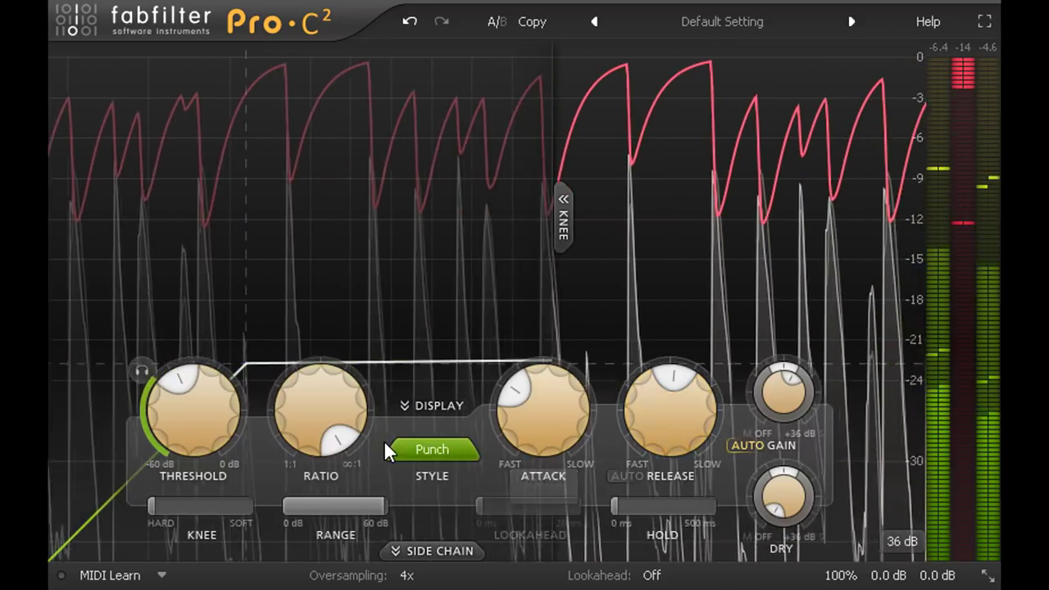
# Raise the threshold from -22.74 dB to about -16 dB, ending at -16.11 dB.
pyautogui.moveTo(197, 438)
pyautogui.moveTo(193, 436); pyautogui.dragTo(183, 362)
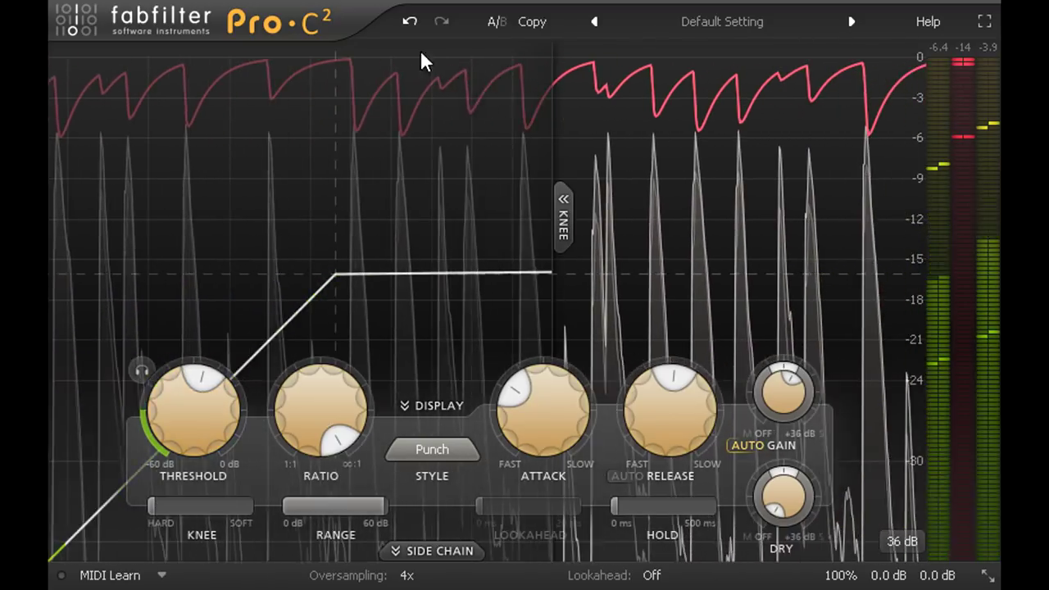
# Undo the threshold raise, settle the ratio near 52.30:1, and cap range at +5.14 dB.
pyautogui.click(410, 20)
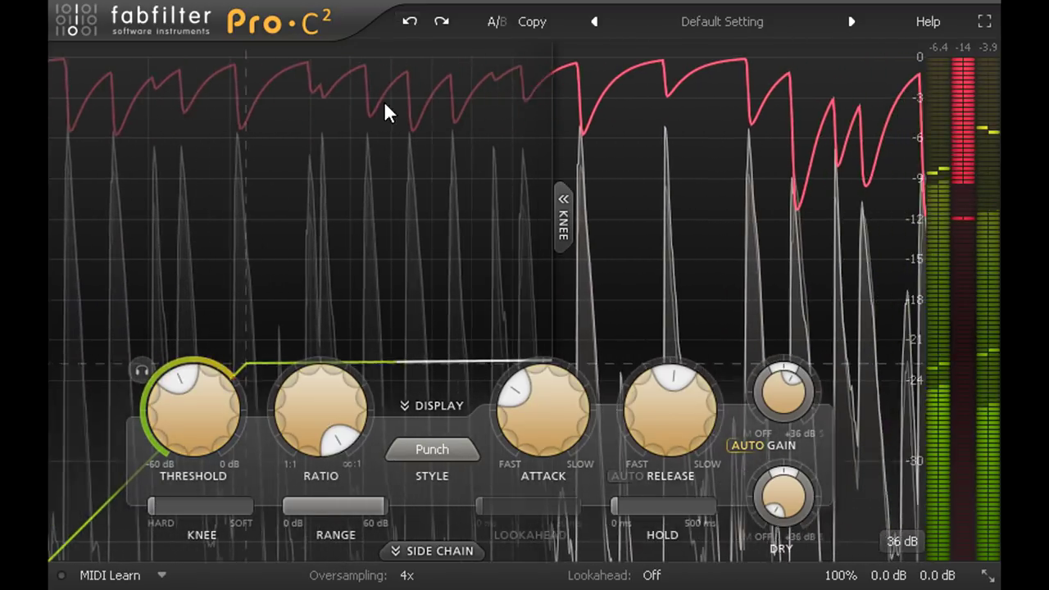
pyautogui.moveTo(316, 420)
pyautogui.moveTo(312, 412); pyautogui.dragTo(321, 574)
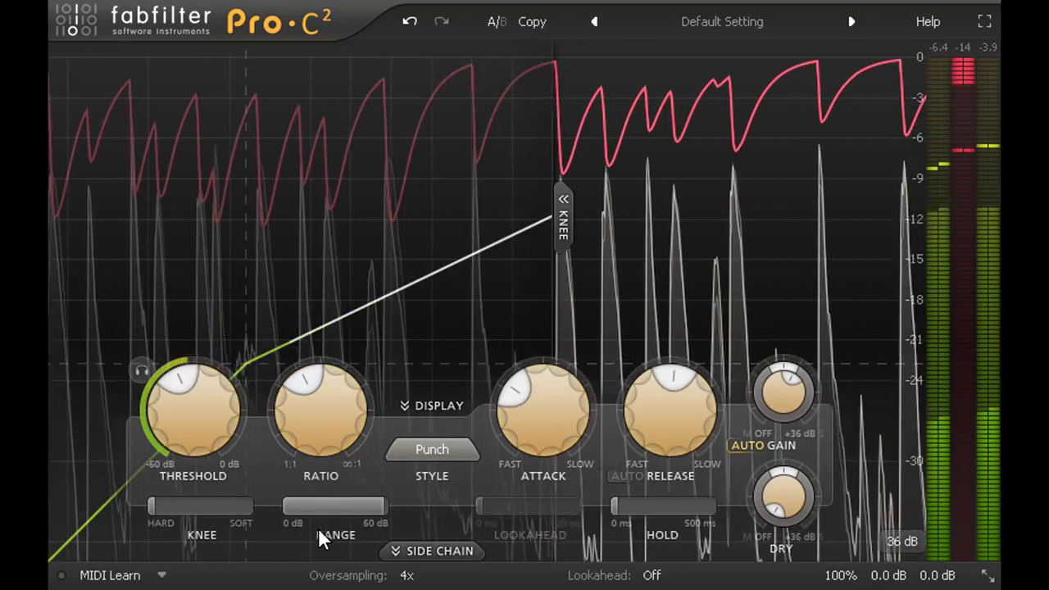
pyautogui.moveTo(320, 437)
pyautogui.scroll(-1, 320, 424)
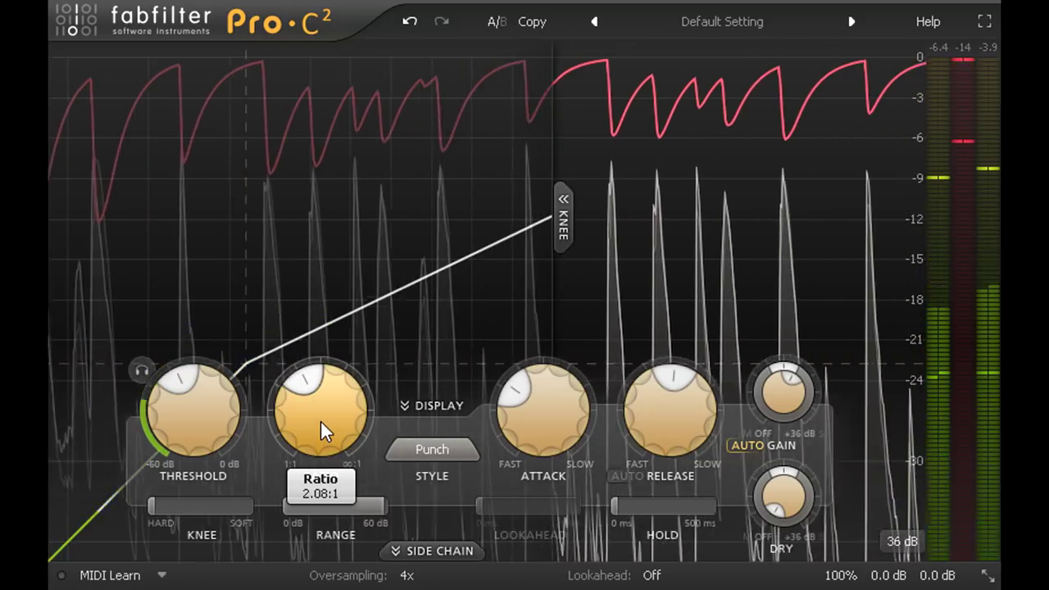
pyautogui.moveTo(321, 433)
pyautogui.mouseDown()
pyautogui.moveTo(317, 518)
pyautogui.moveTo(306, 418)
pyautogui.moveTo(306, 436)
pyautogui.mouseUp()
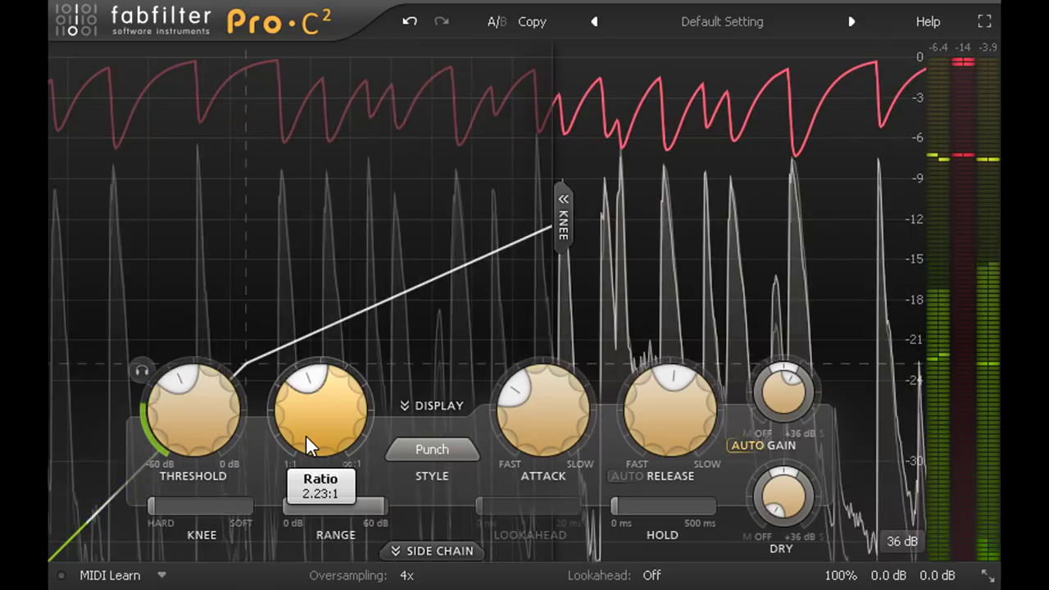
pyautogui.moveTo(331, 414); pyautogui.dragTo(331, 454)
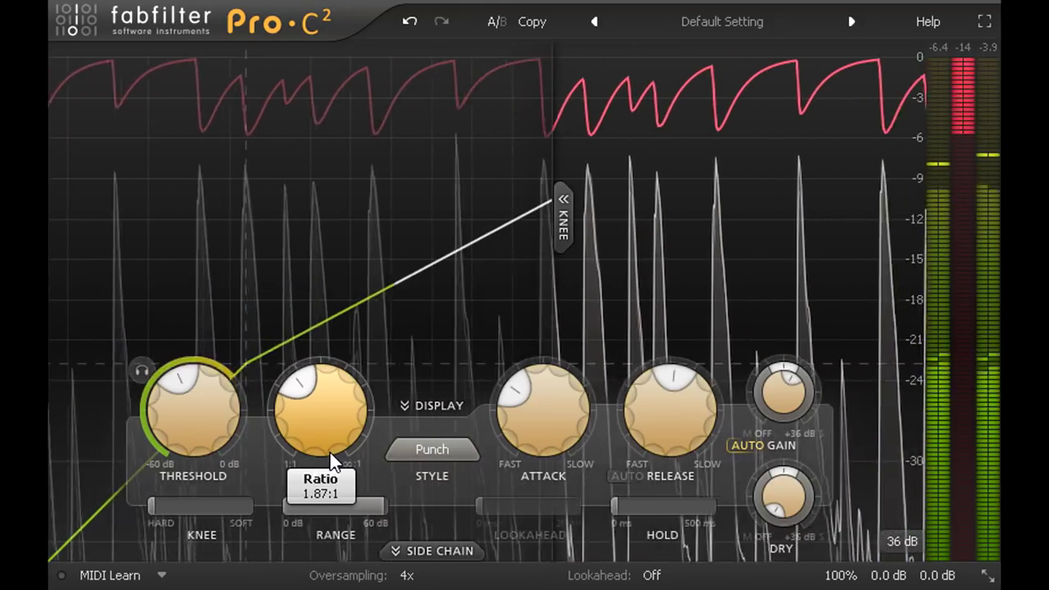
pyautogui.moveTo(332, 461); pyautogui.dragTo(311, 264)
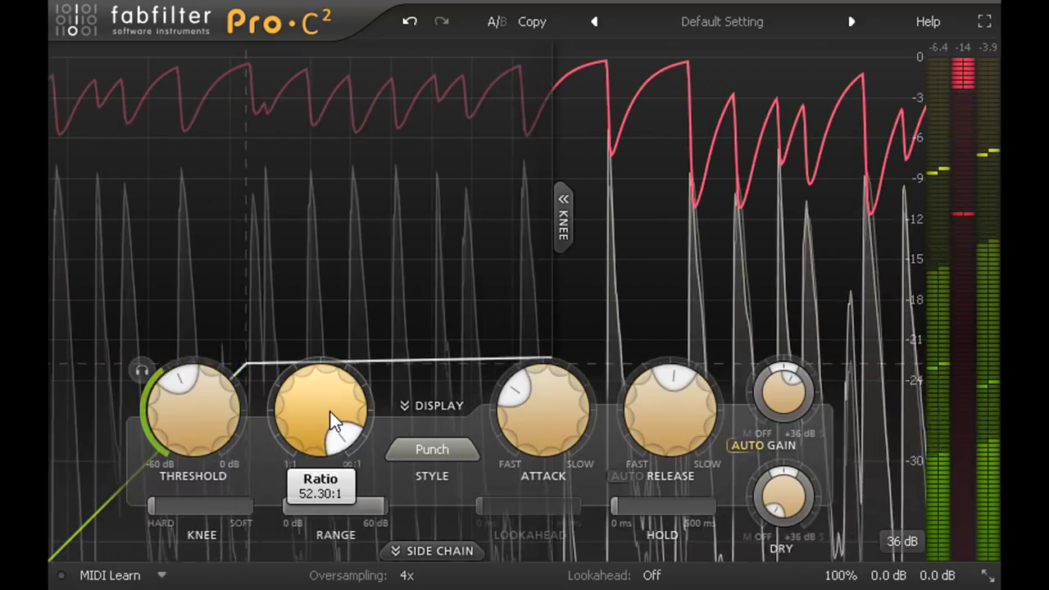
pyautogui.moveTo(361, 512); pyautogui.dragTo(164, 513)
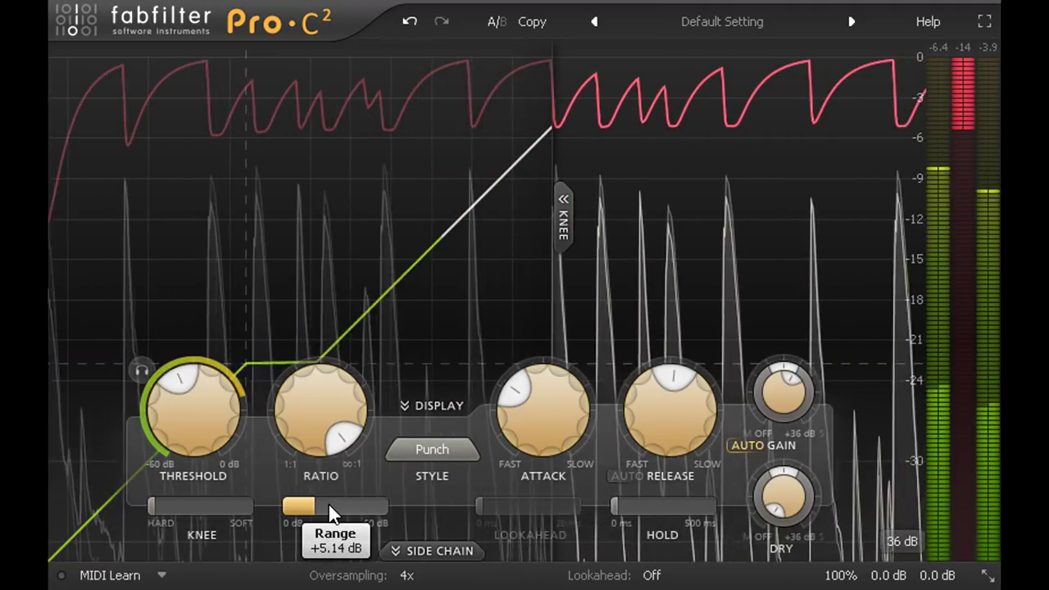
# Nudge the Range slider slightly, then restore it to the full +60.00 dB.
pyautogui.moveTo(316, 508); pyautogui.dragTo(309, 509)
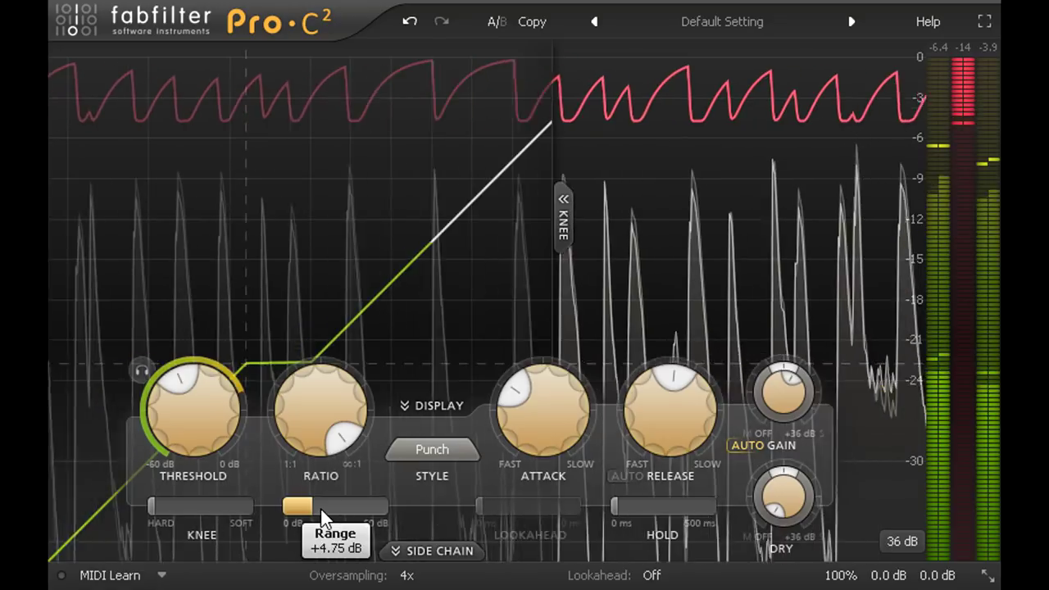
pyautogui.moveTo(322, 511); pyautogui.dragTo(554, 491)
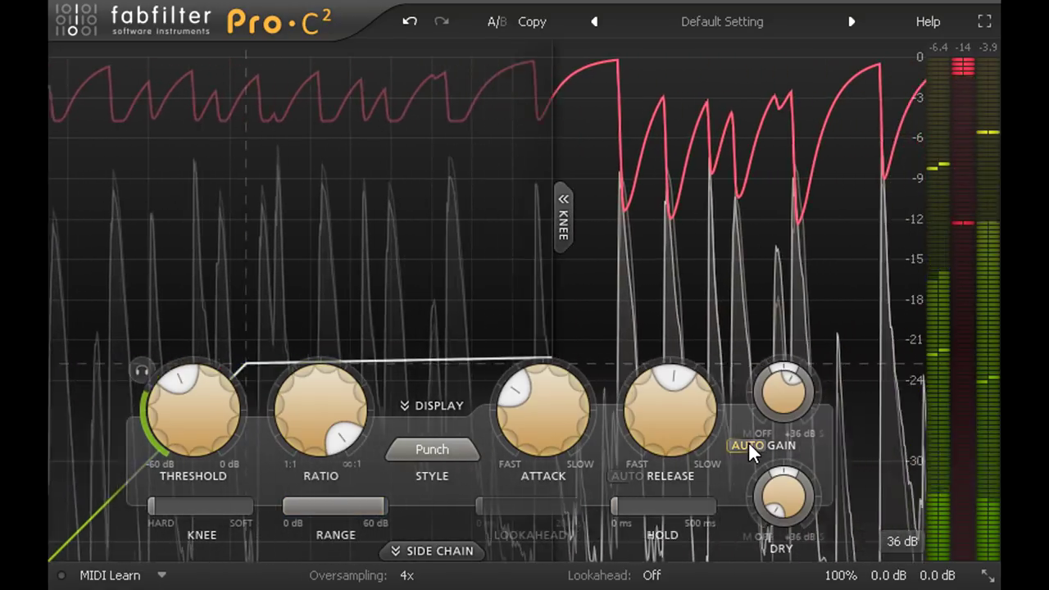
# Blend dry signal in at about -5.9 dB and lower the output level to about -3.1 dB.
pyautogui.moveTo(781, 494); pyautogui.dragTo(768, 410)
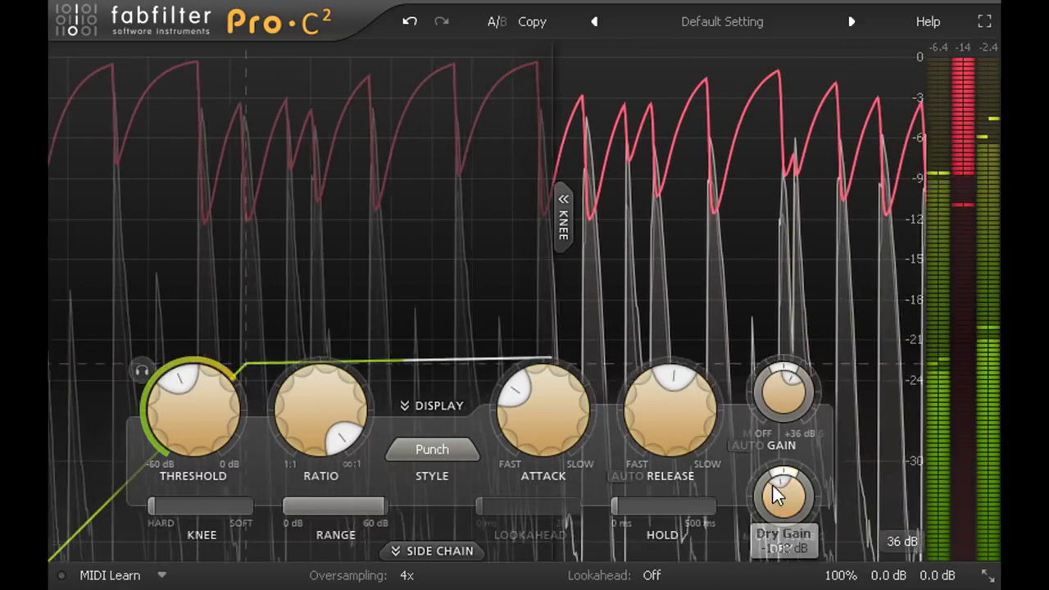
pyautogui.moveTo(884, 579)
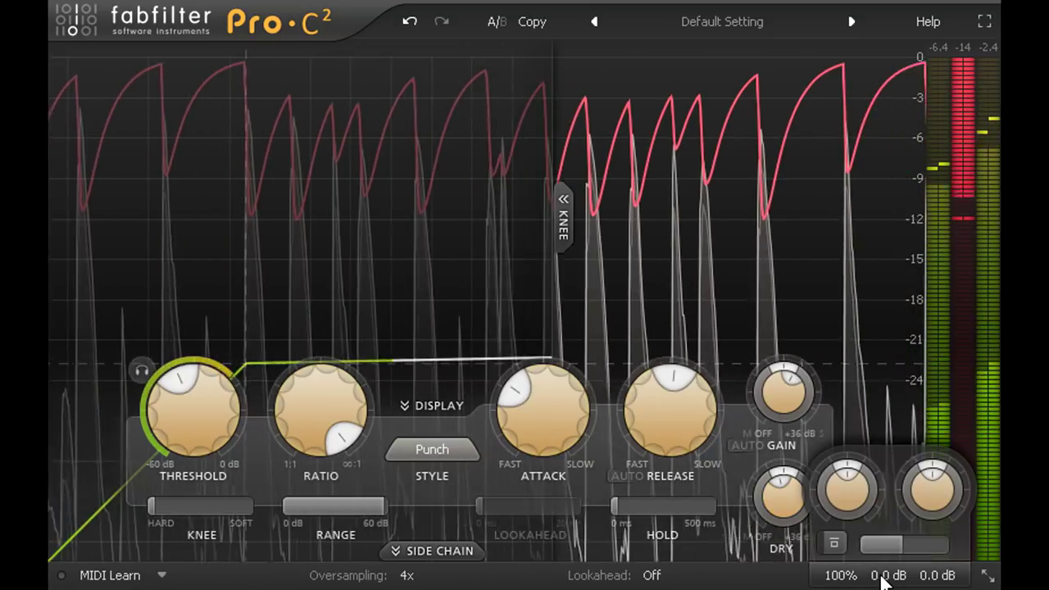
pyautogui.moveTo(940, 503)
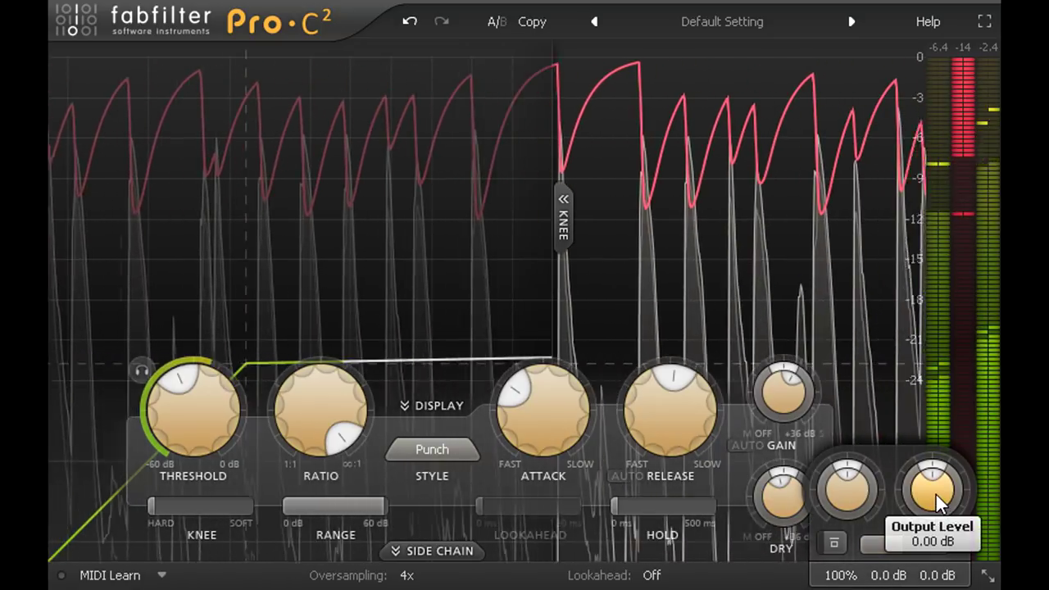
pyautogui.moveTo(936, 494); pyautogui.dragTo(927, 569)
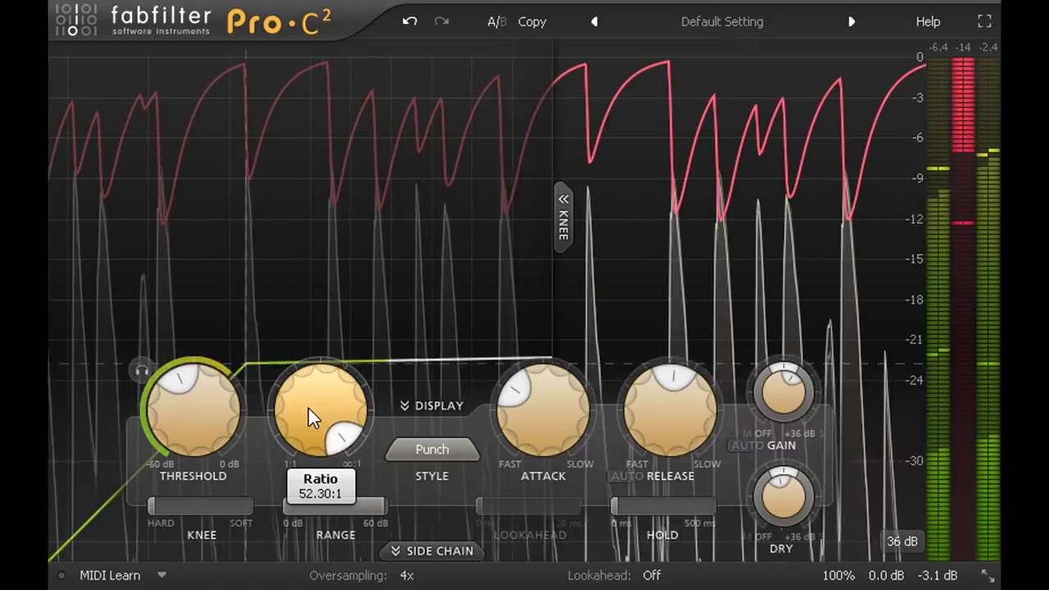
# Undo four recent changes, then lower the ratio from 52.30:1 to a gentler 4.00:1.
pyautogui.click(411, 19)
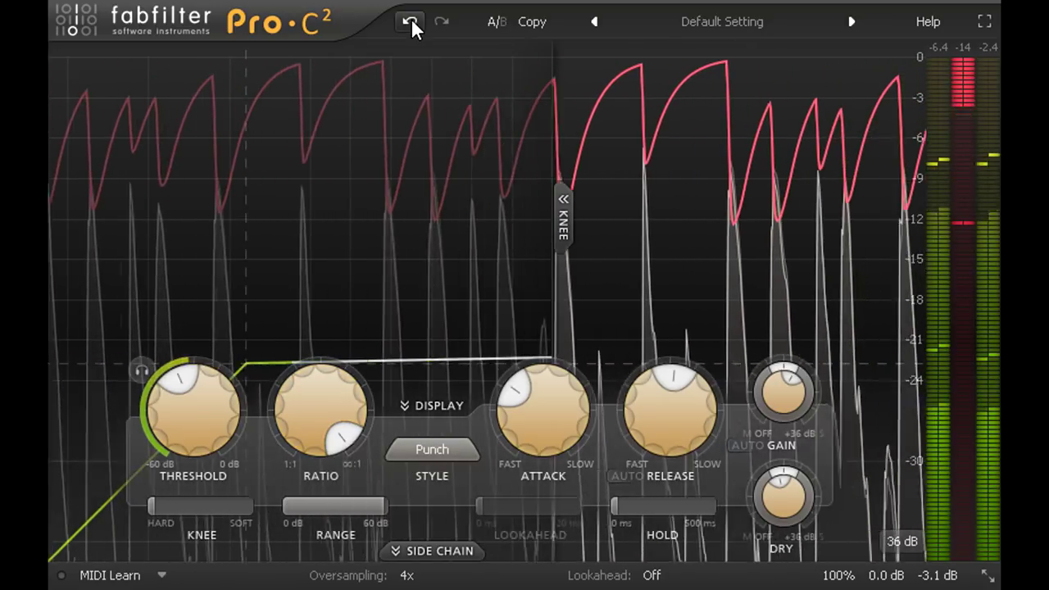
pyautogui.click(411, 18)
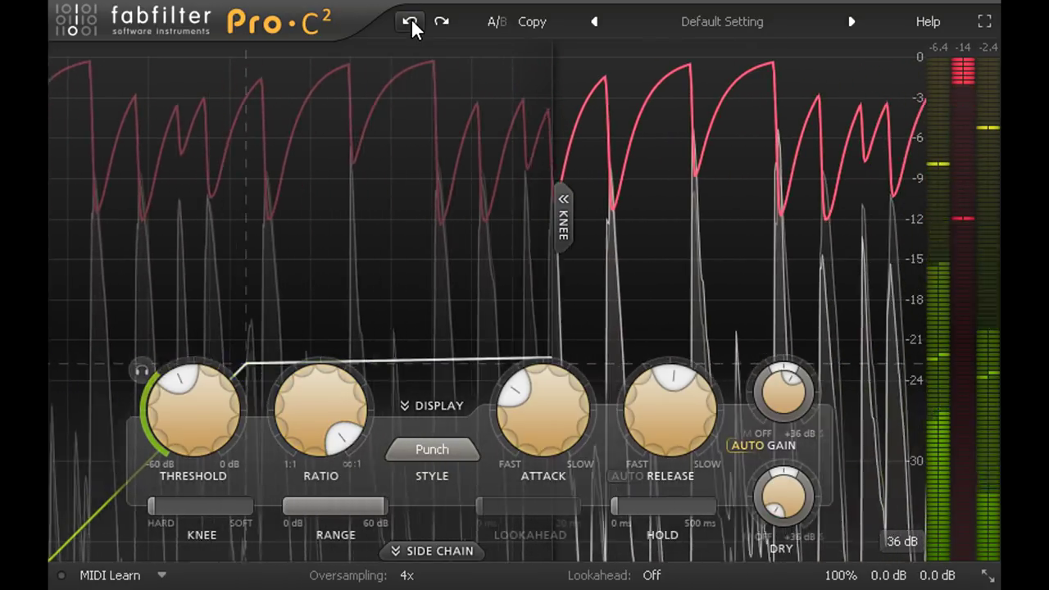
pyautogui.click(411, 18)
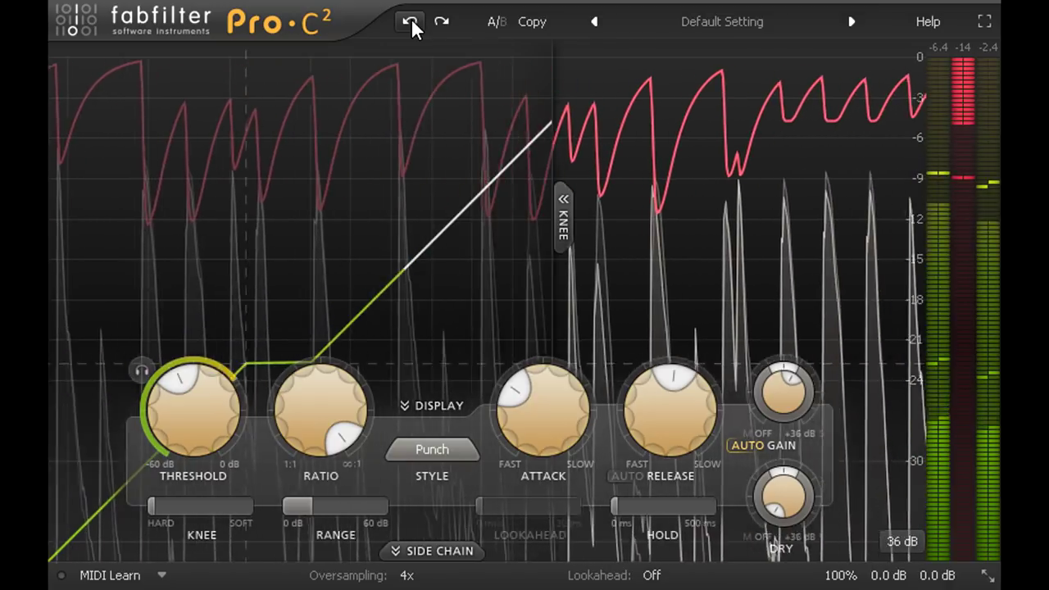
pyautogui.click(411, 20)
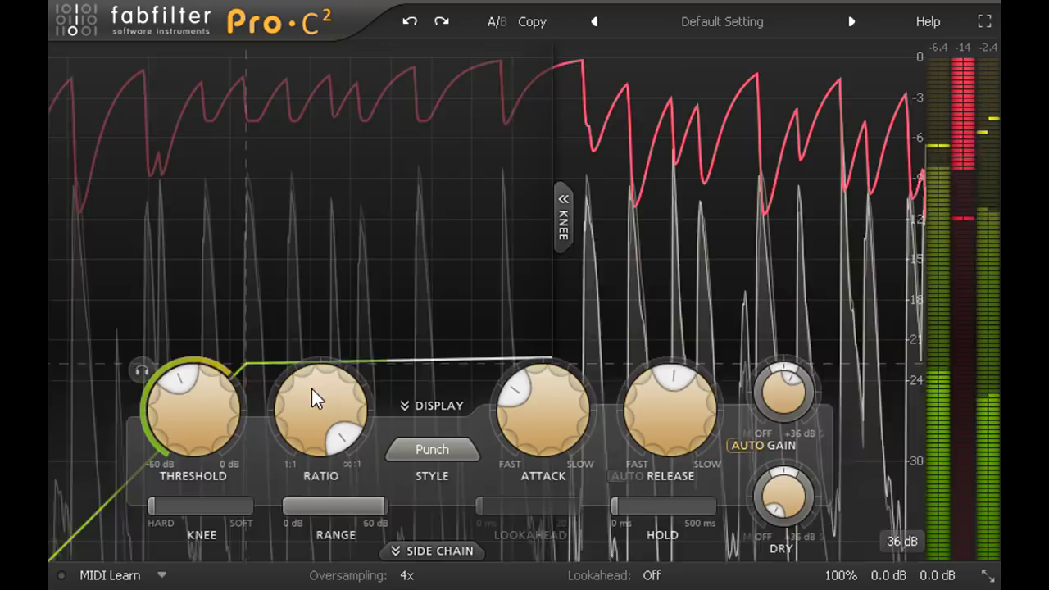
pyautogui.moveTo(308, 405); pyautogui.dragTo(321, 575)
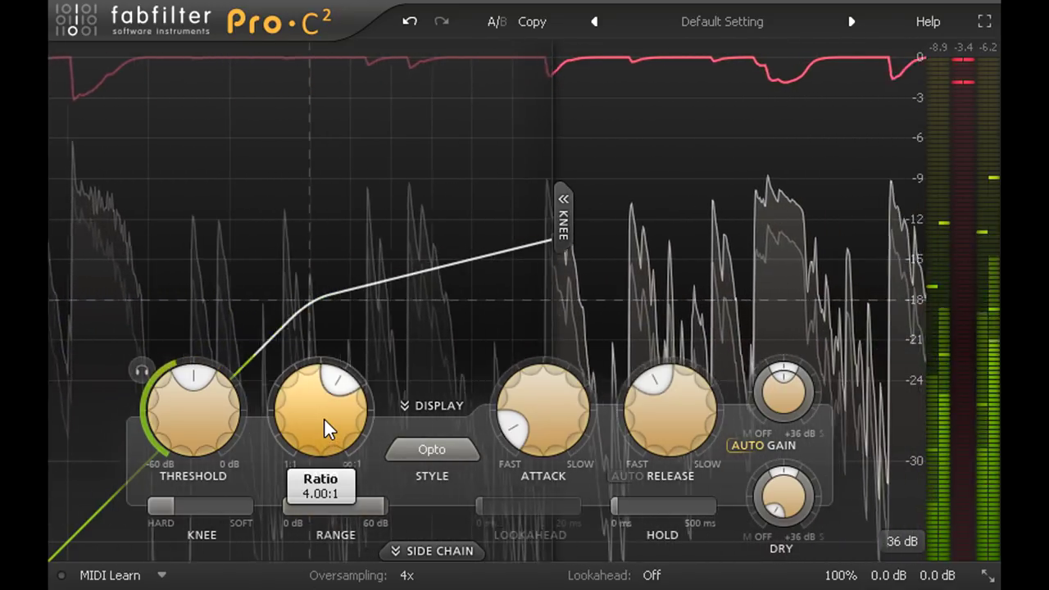
# Lower the threshold from -18.00 dB toward -24 dB, ending at -28.67 dB.
pyautogui.moveTo(187, 414)
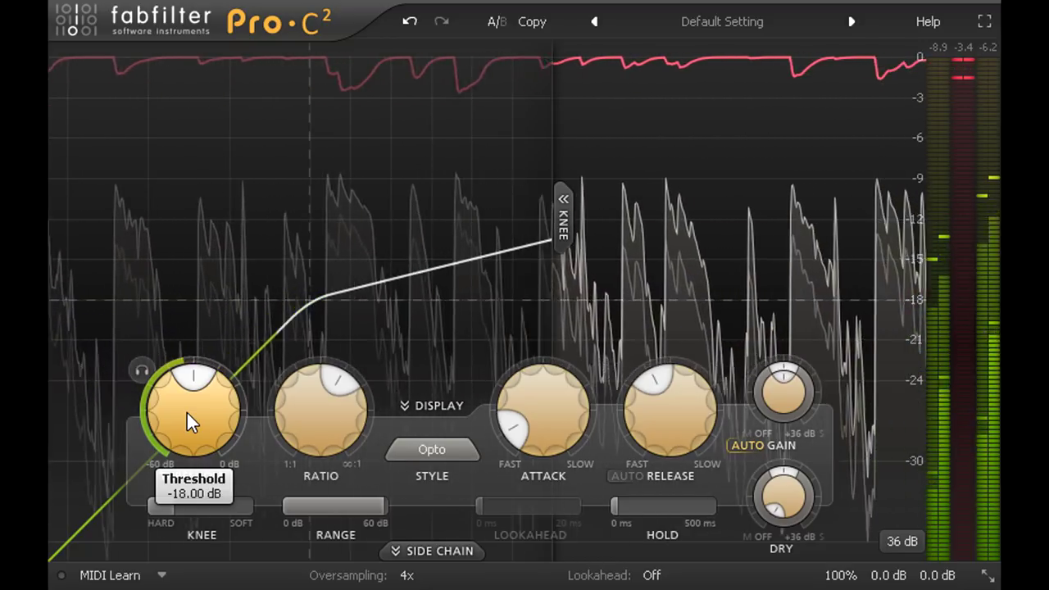
pyautogui.moveTo(188, 415); pyautogui.dragTo(199, 508)
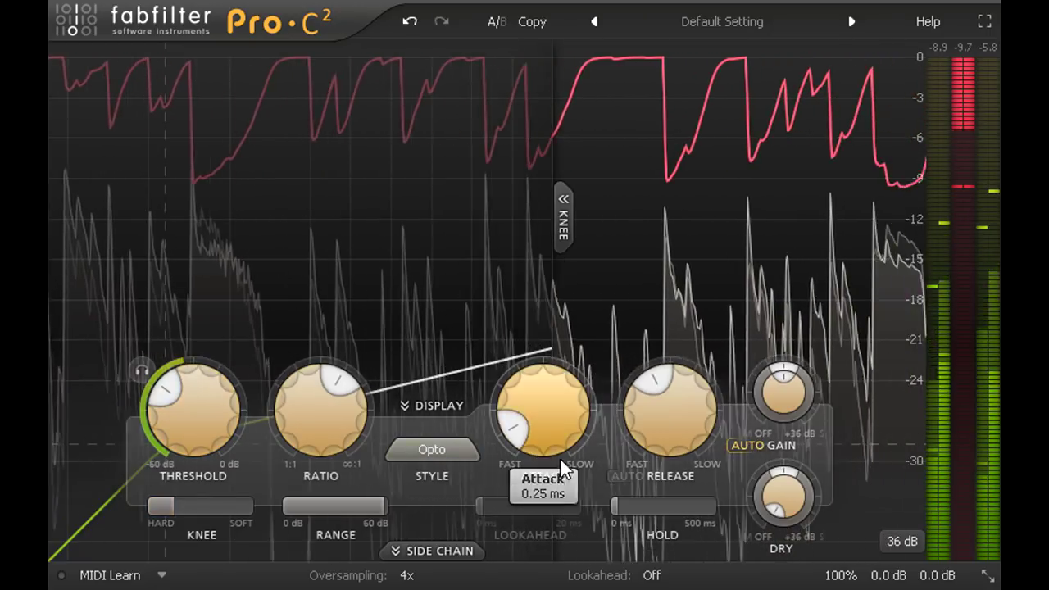
# Shorten the release toward 78 ms, then bypass processing to compare with the unprocessed sound.
pyautogui.moveTo(676, 417); pyautogui.dragTo(678, 486)
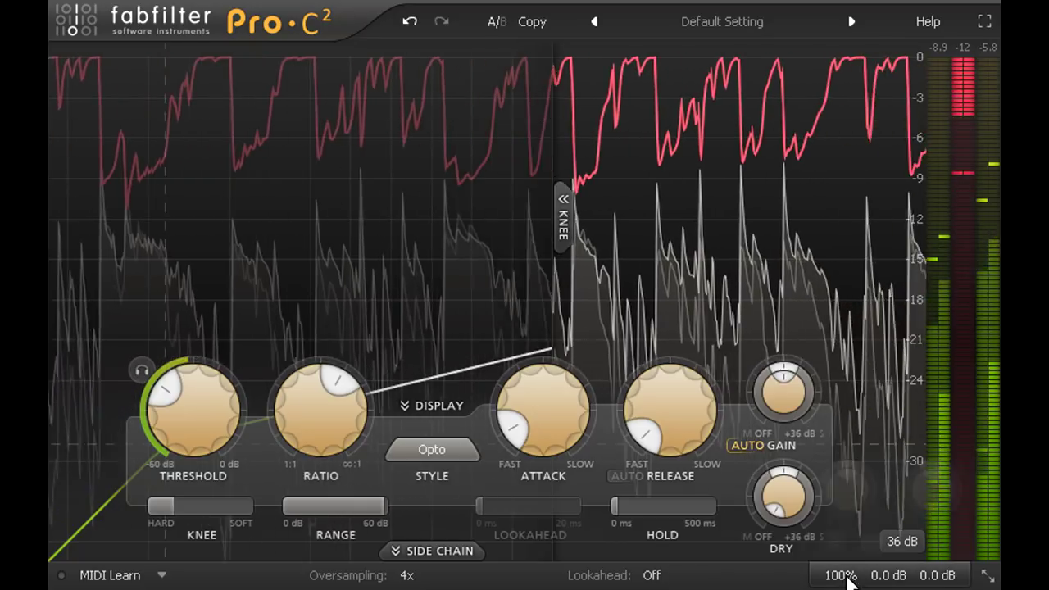
pyautogui.click(836, 542)
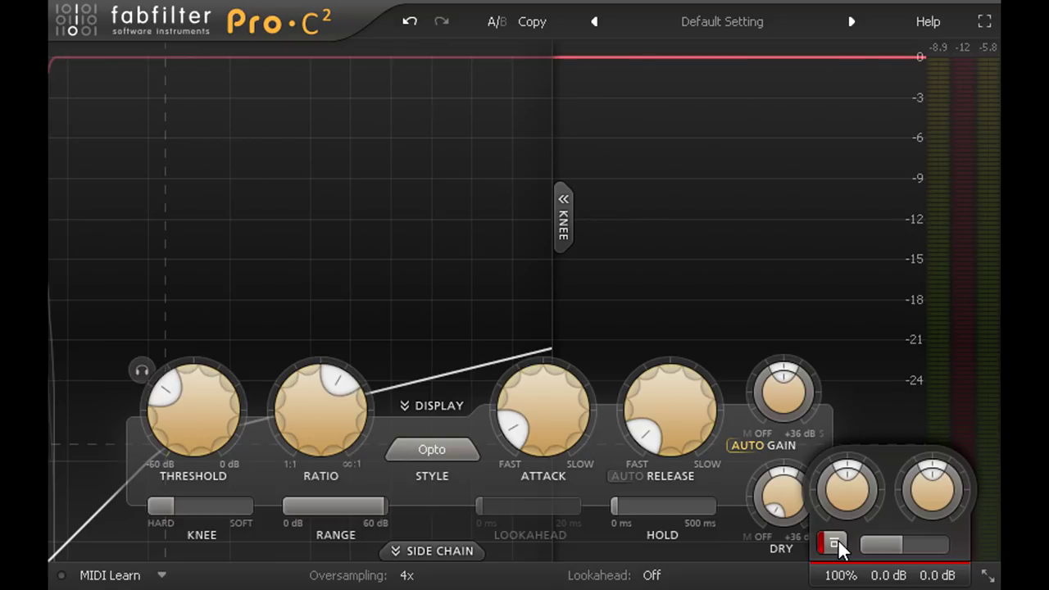
# Re-enable processing with the red bypass button, keeping release at 13.1 ms.
pyautogui.click(836, 543)
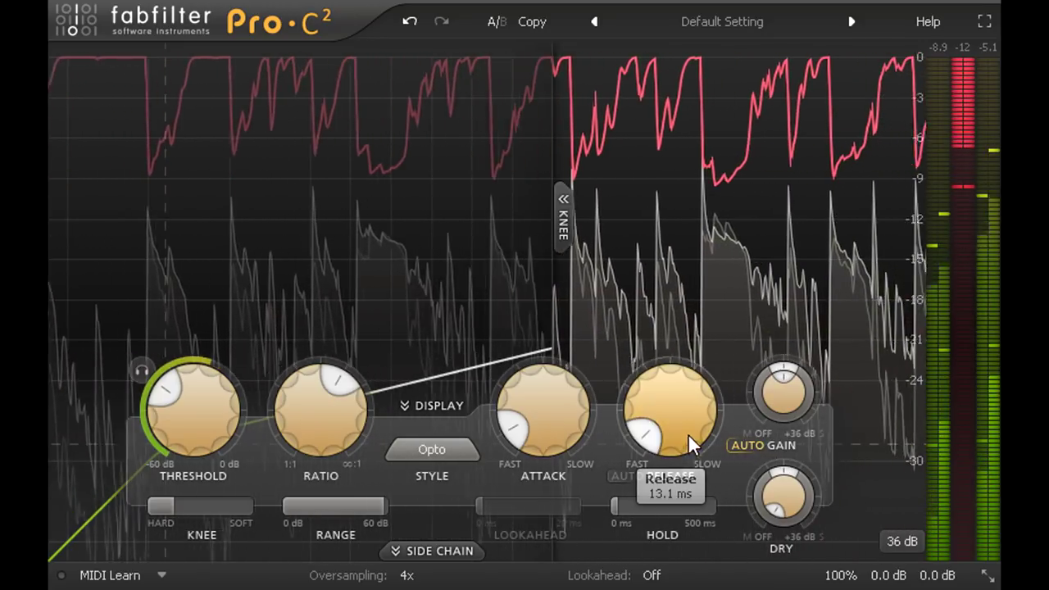
# Lengthen the release to about 113.8 ms and slow the attack to about 50 ms.
pyautogui.moveTo(677, 419); pyautogui.dragTo(669, 263)
pyautogui.moveTo(559, 408); pyautogui.dragTo(545, 205)
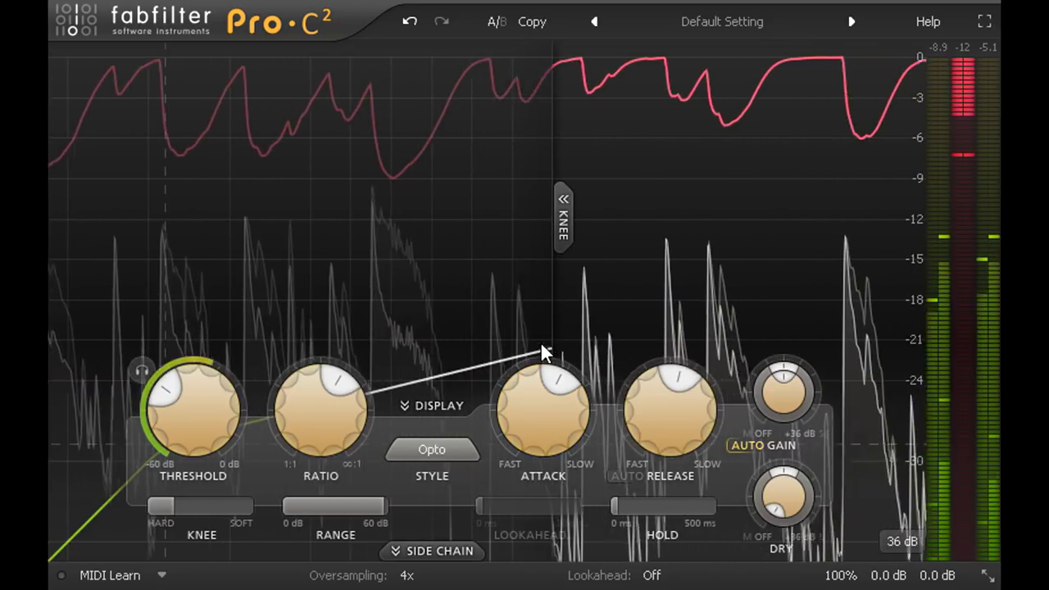
pyautogui.moveTo(541, 372)
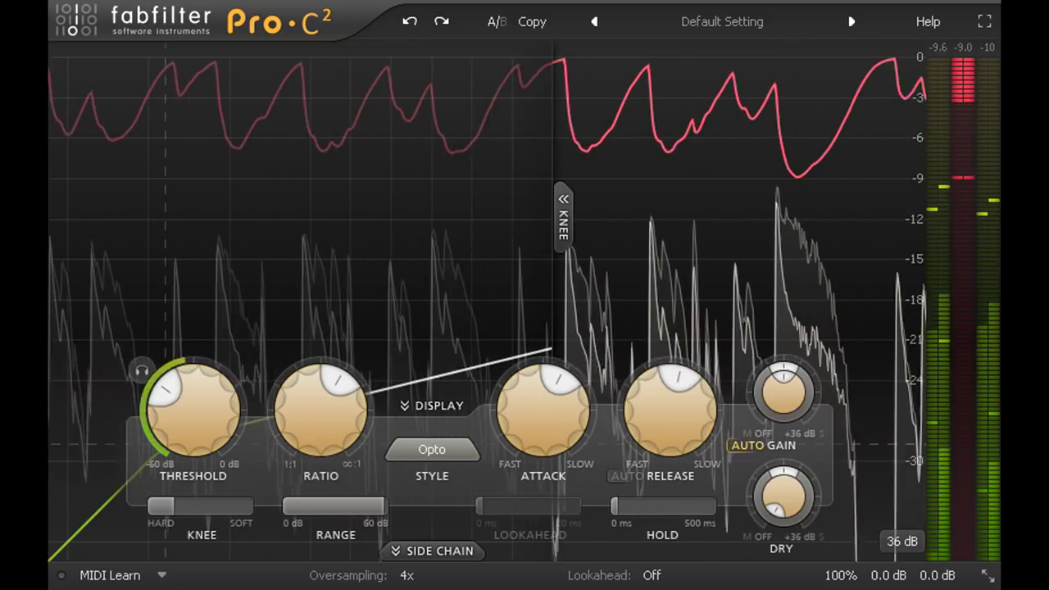
# Raise the threshold from -28.70 dB to -21.88 dB.
pyautogui.moveTo(190, 433); pyautogui.dragTo(185, 320)
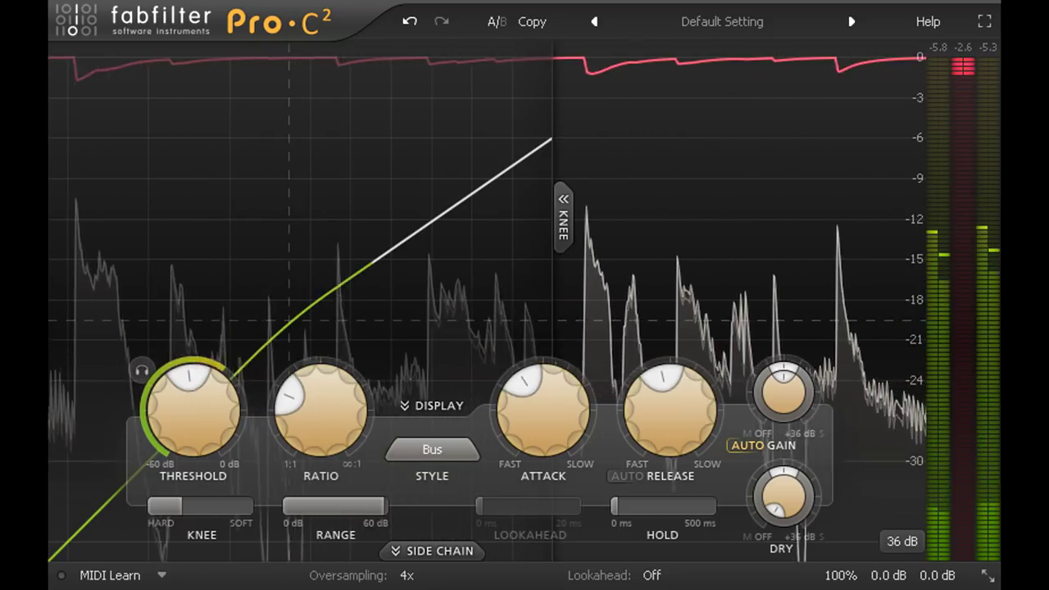
# Push the ratio from 1.44:1 to 100:1 to audition it, then undo back to the gentle ratio.
pyautogui.moveTo(205, 430)
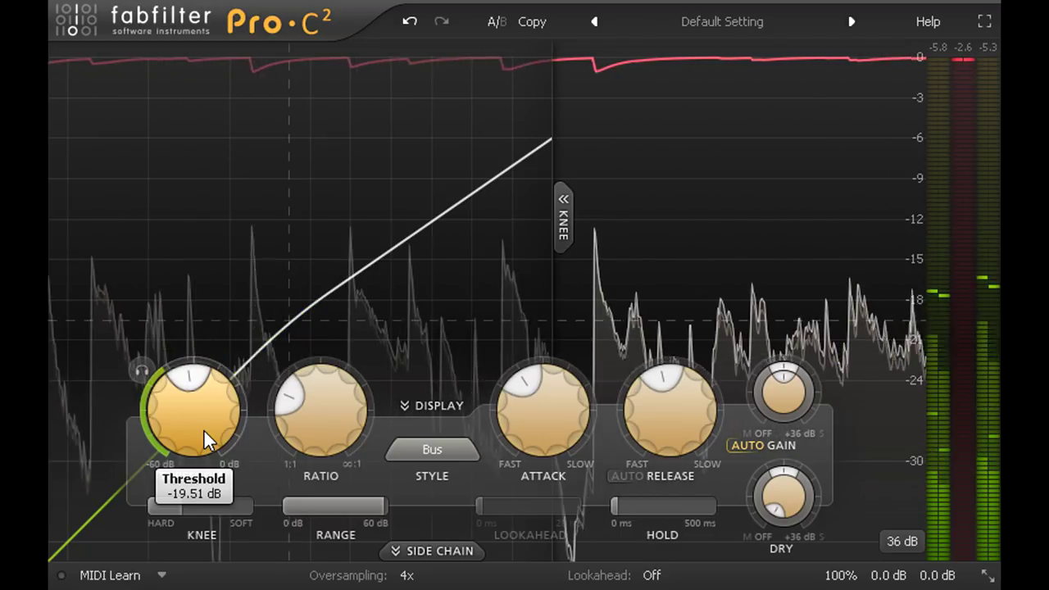
pyautogui.moveTo(318, 420)
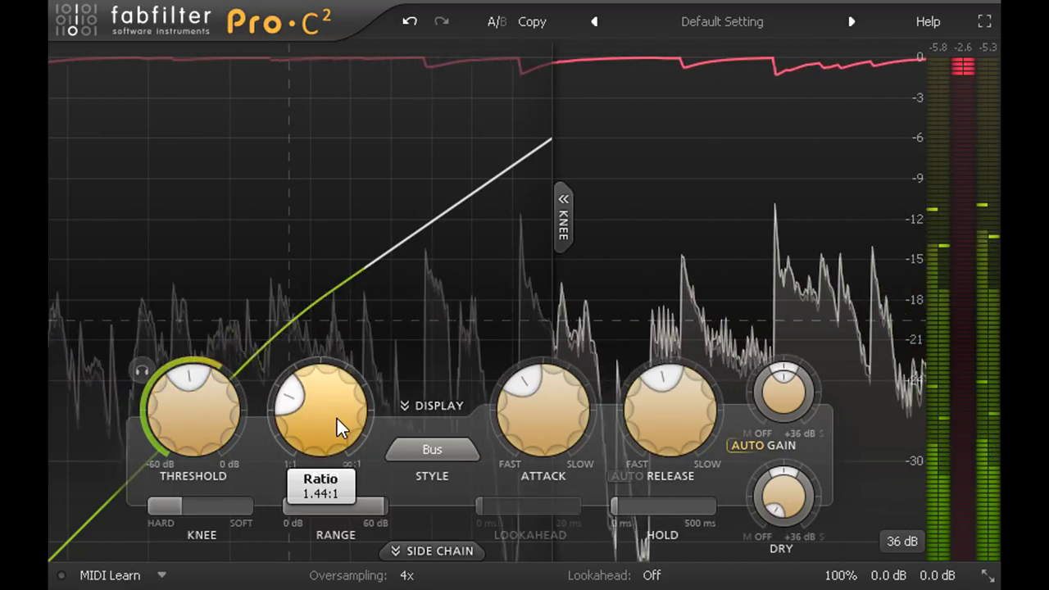
pyautogui.moveTo(336, 416); pyautogui.dragTo(327, 188)
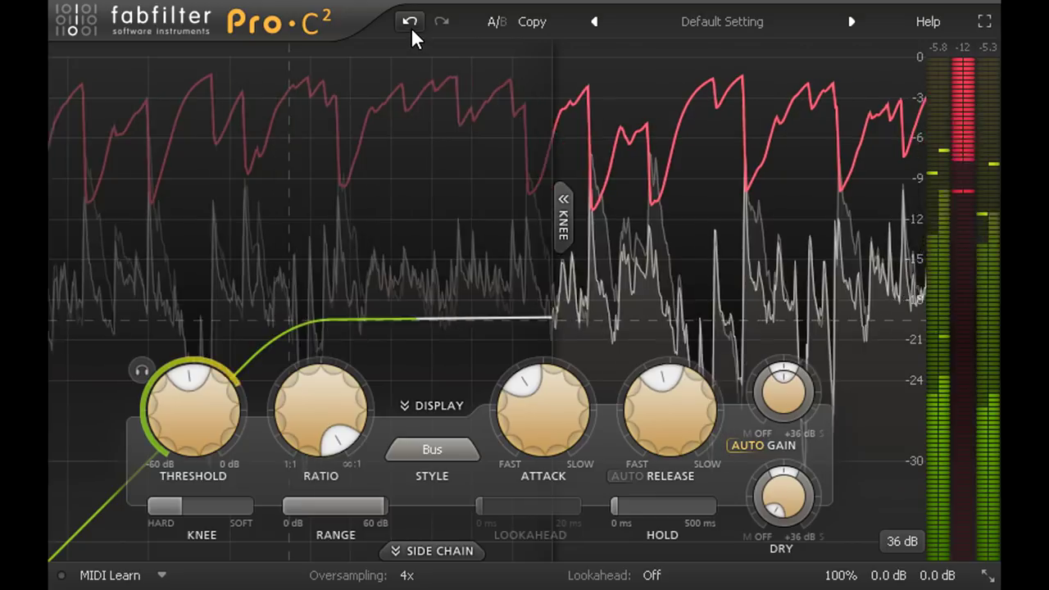
pyautogui.click(410, 23)
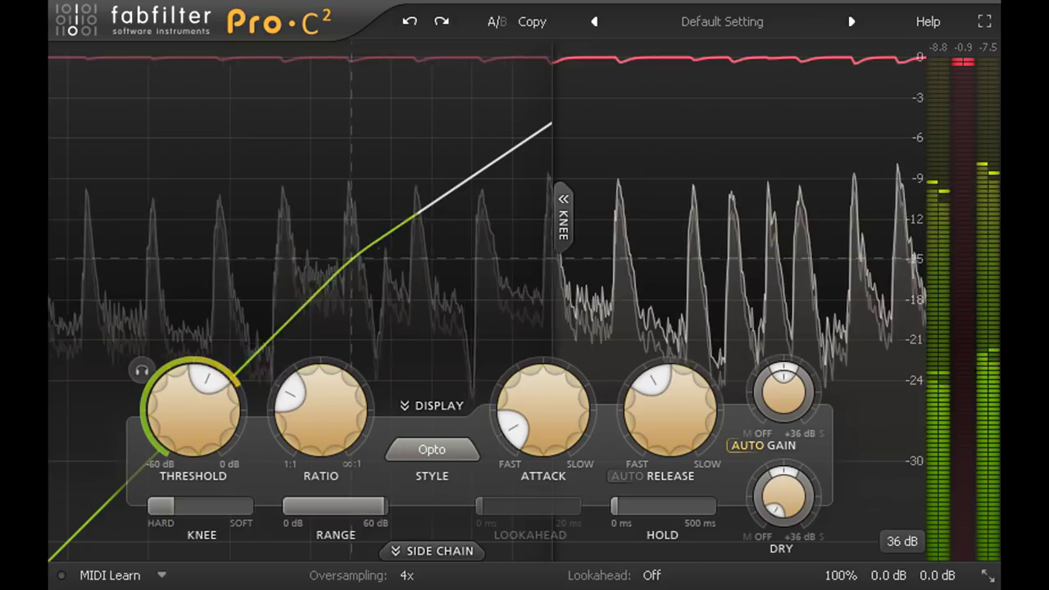
# Set ratio 4.33:1, threshold -19.91 dB, attack 7.62 ms, release about 77 ms and wet gain +1.14 dB.
pyautogui.moveTo(330, 422); pyautogui.dragTo(328, 320)
pyautogui.moveTo(182, 410); pyautogui.dragTo(180, 553)
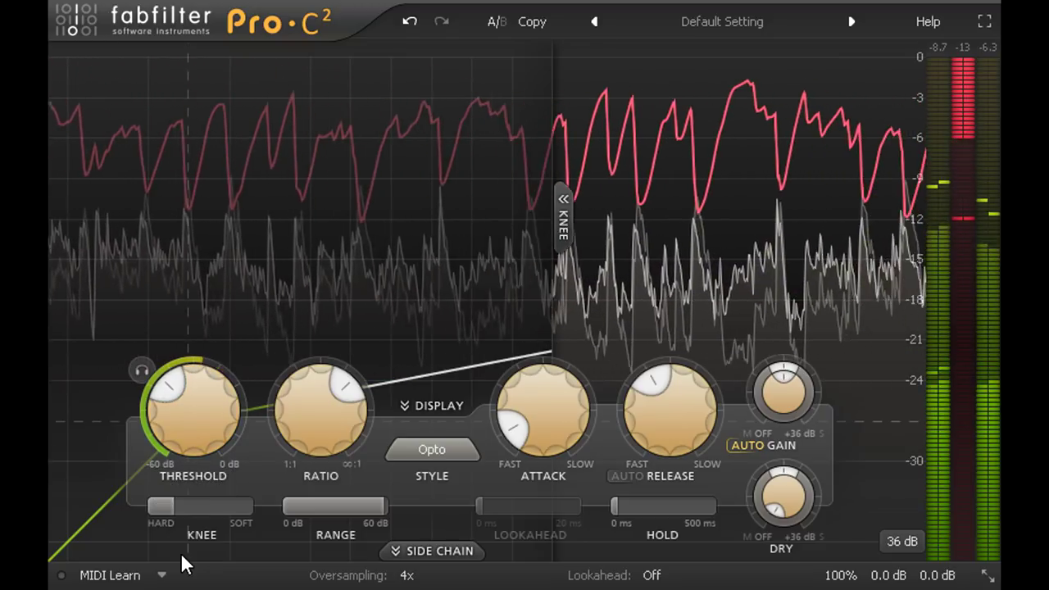
pyautogui.moveTo(546, 434); pyautogui.dragTo(557, 347)
pyautogui.moveTo(661, 438); pyautogui.dragTo(683, 492)
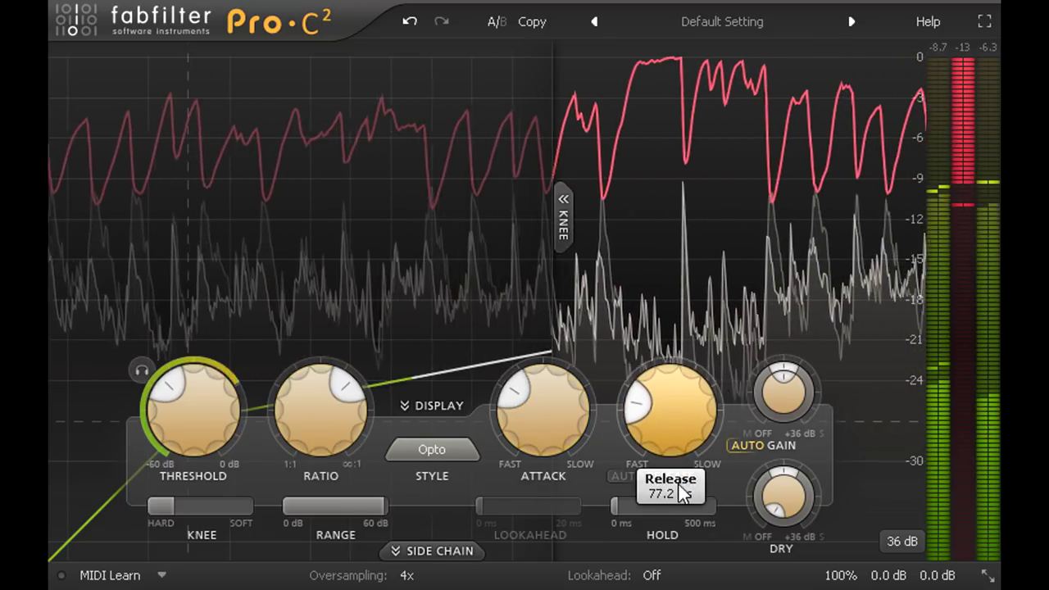
pyautogui.moveTo(782, 388); pyautogui.dragTo(776, 375)
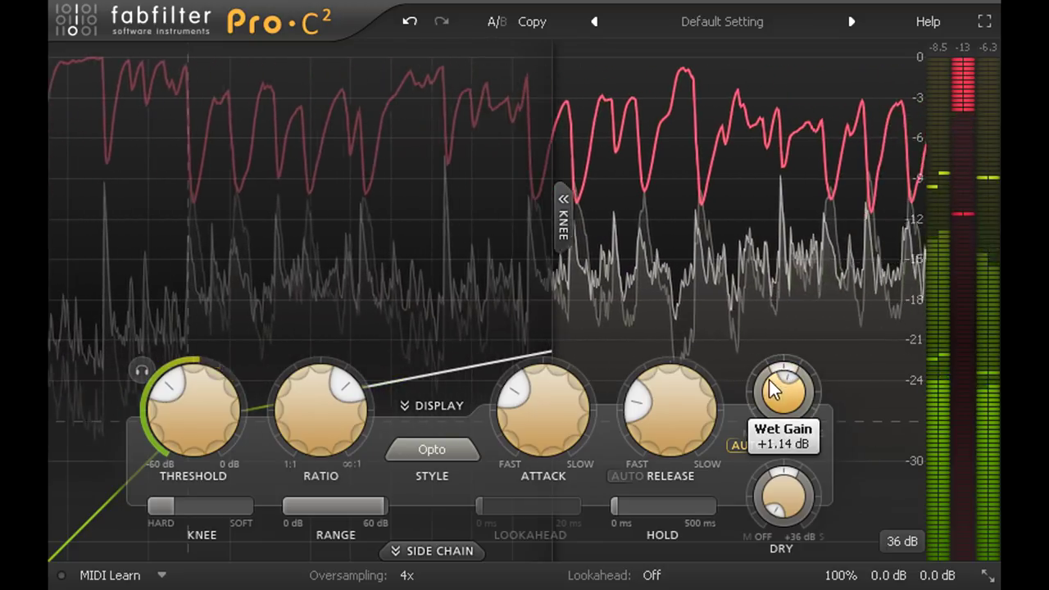
# Try the Vocal style, reset wet gain to 0 dB, then switch to the Pumping style.
pyautogui.click(445, 457)
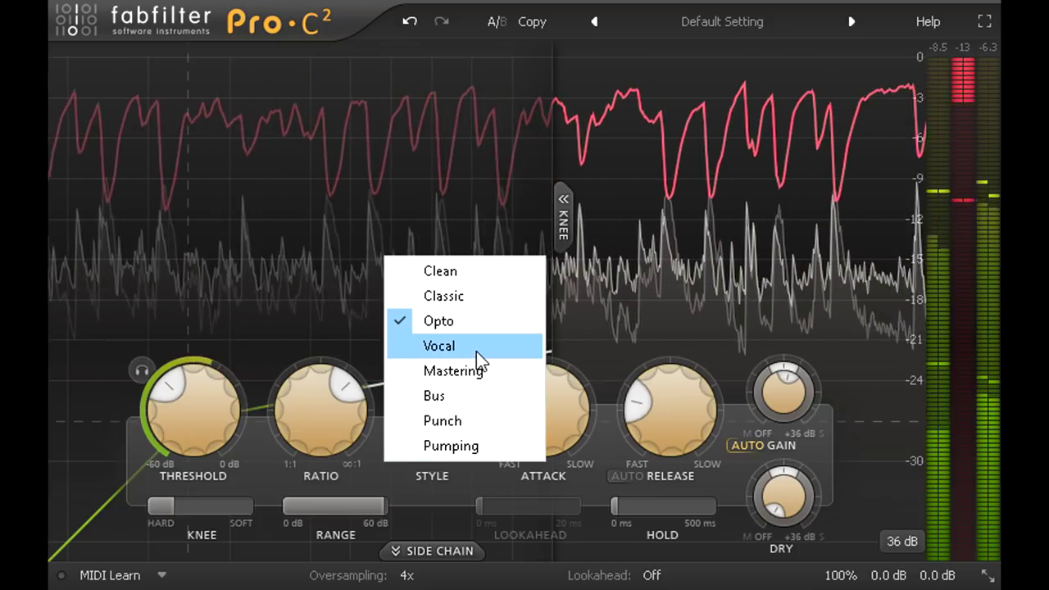
pyautogui.click(477, 350)
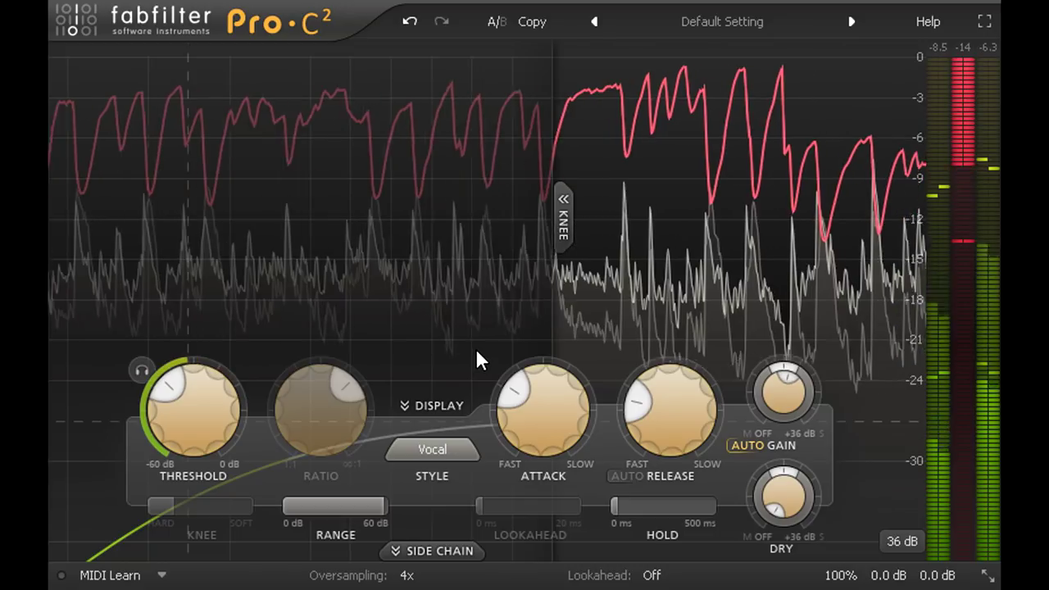
pyautogui.moveTo(784, 393); pyautogui.dragTo(787, 428)
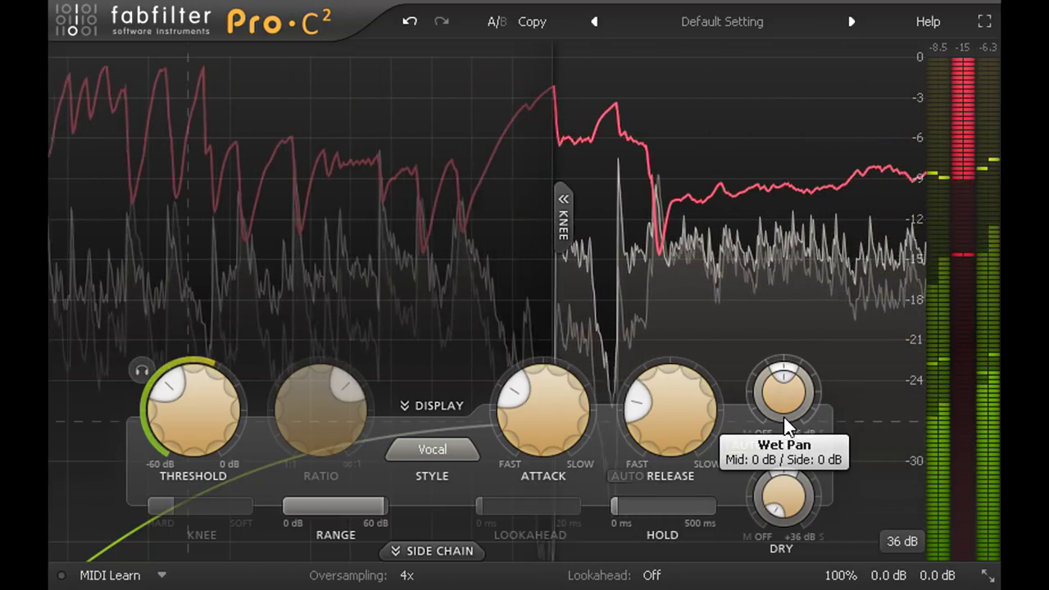
pyautogui.click(437, 451)
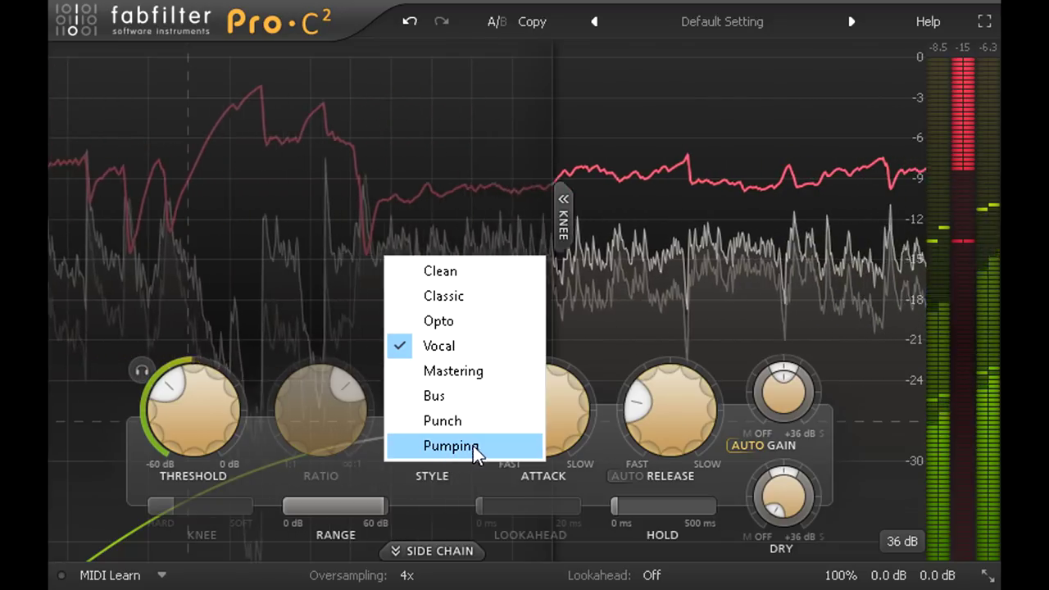
pyautogui.click(499, 447)
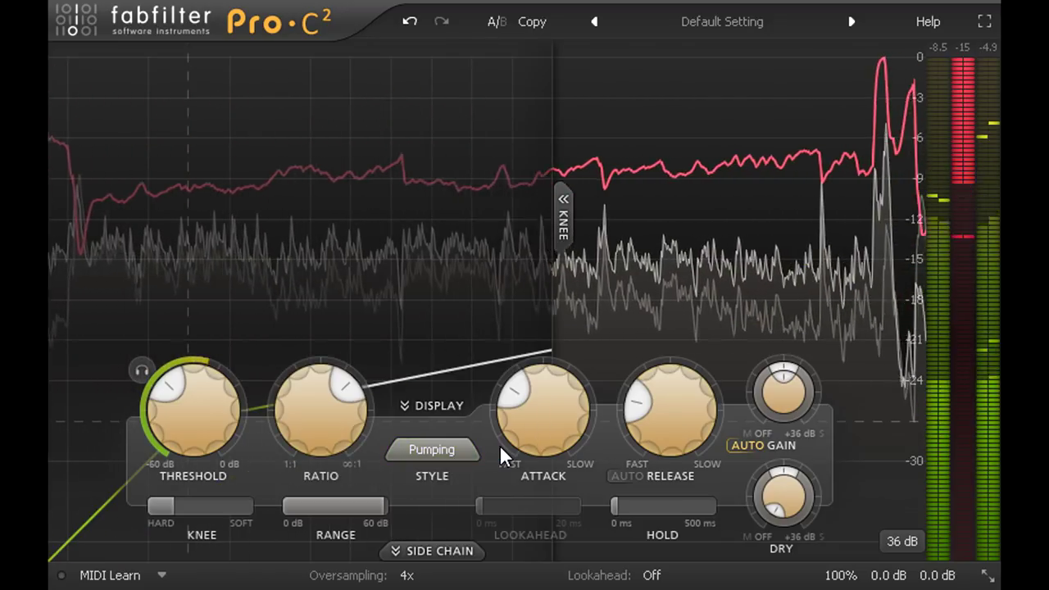
# Tune Pumping to about 18 ms attack, about 166 ms release and +6.51 dB wet gain.
pyautogui.moveTo(794, 403); pyautogui.dragTo(784, 348)
pyautogui.moveTo(784, 340); pyautogui.dragTo(782, 320)
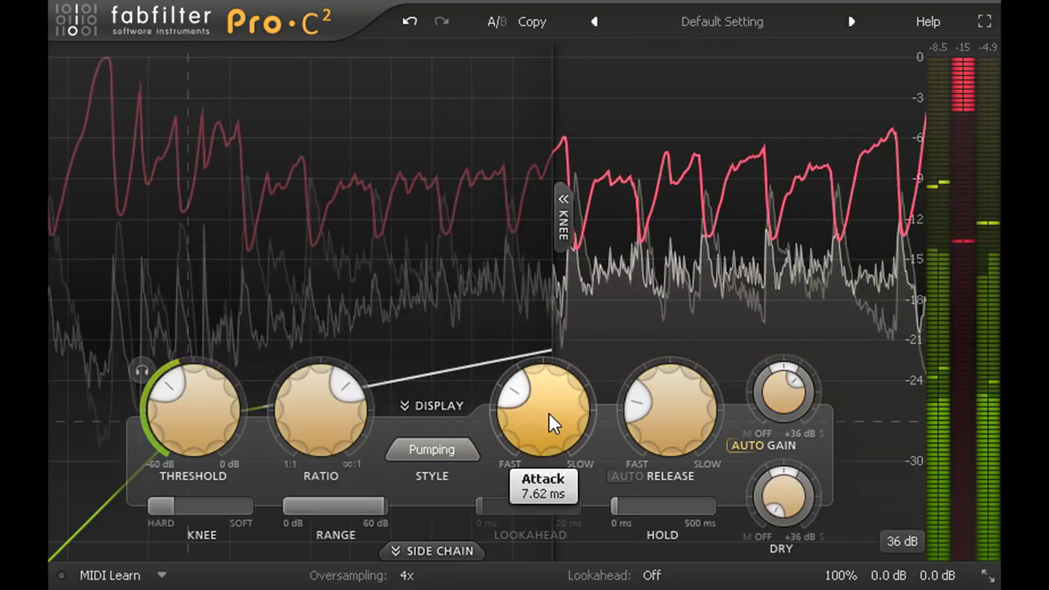
pyautogui.moveTo(549, 414); pyautogui.dragTo(554, 342)
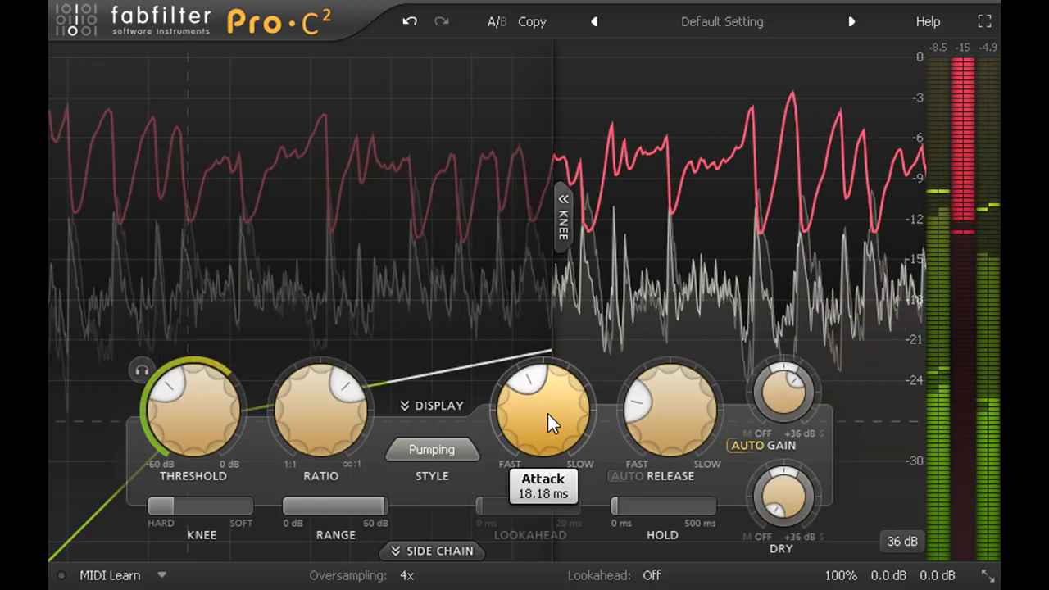
pyautogui.moveTo(648, 416); pyautogui.dragTo(681, 334)
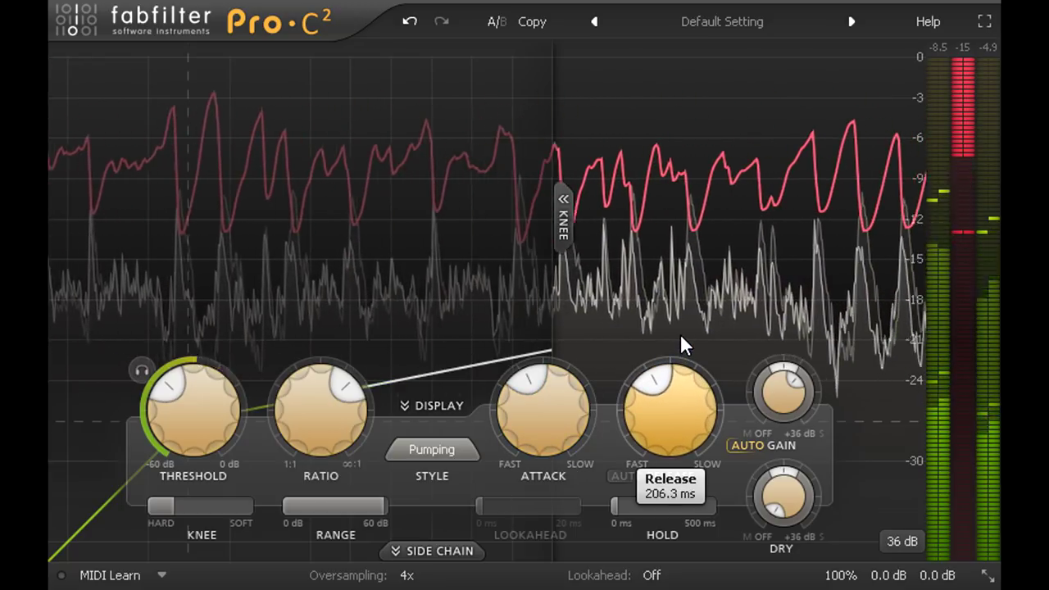
pyautogui.moveTo(769, 375)
pyautogui.mouseDown()
pyautogui.moveTo(782, 388)
pyautogui.moveTo(785, 380)
pyautogui.mouseUp()
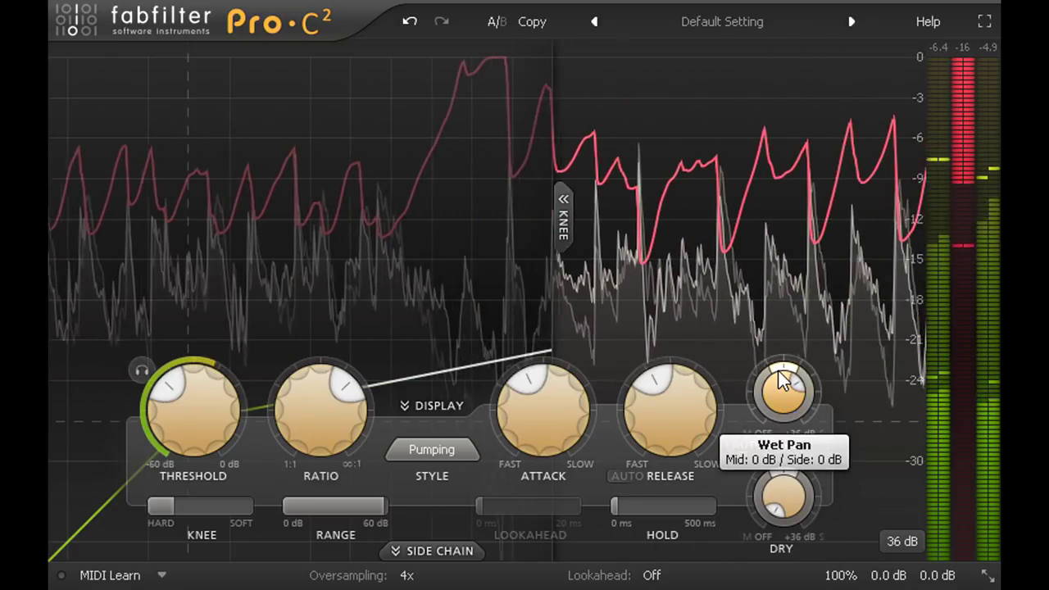
pyautogui.moveTo(686, 408); pyautogui.dragTo(685, 438)
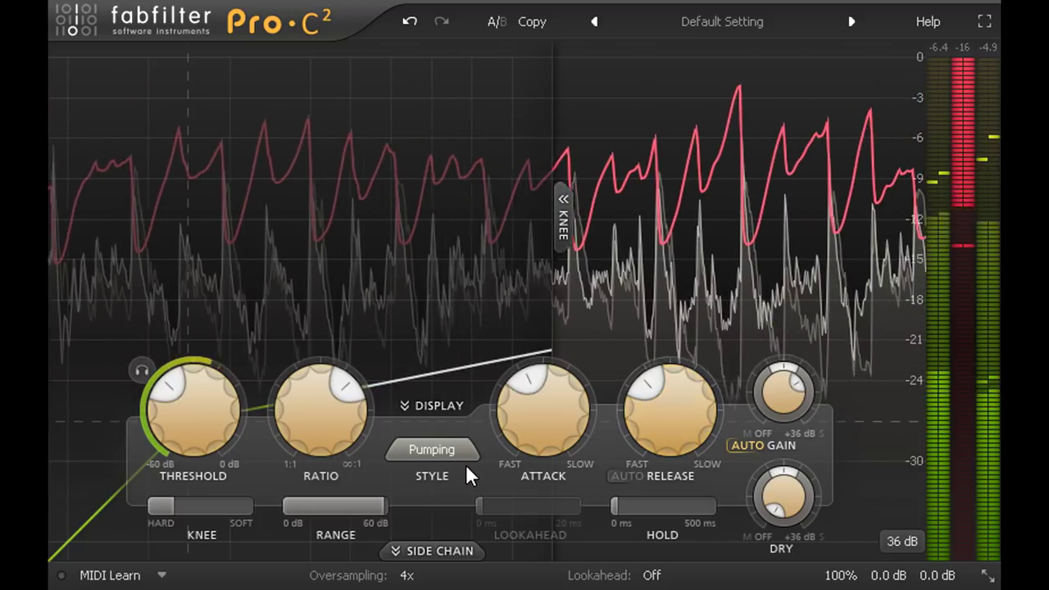
# Switch to the Mastering style with attack at 10.43 ms and release down to about 53.7 ms.
pyautogui.click(442, 453)
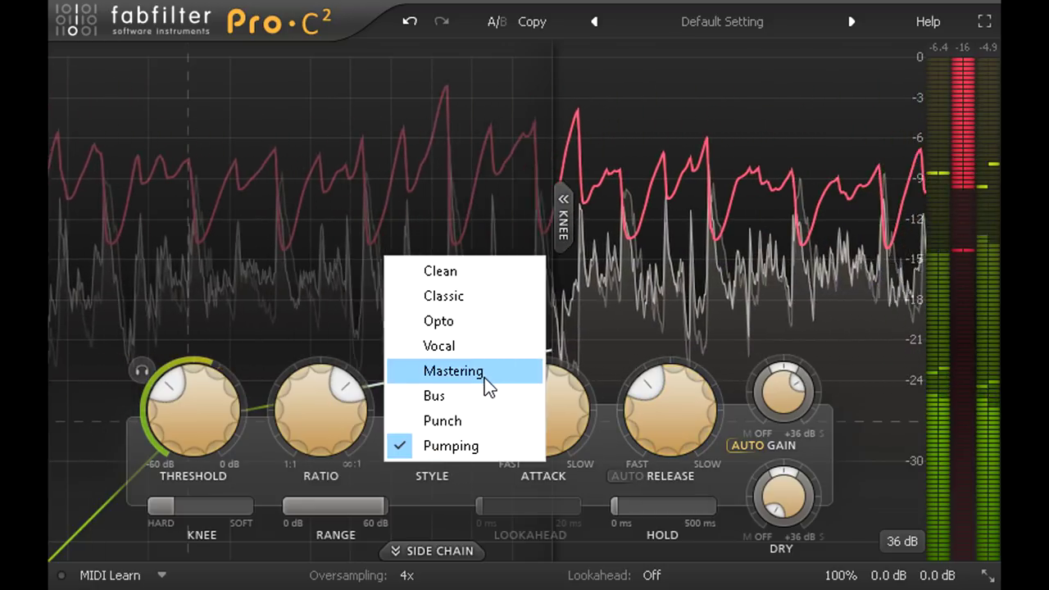
pyautogui.click(485, 374)
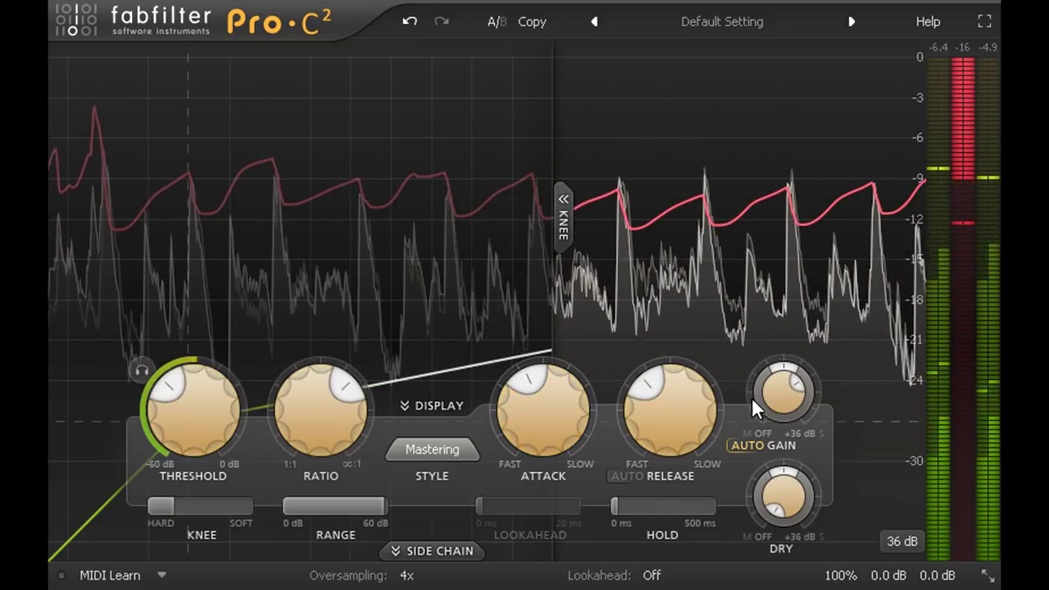
pyautogui.moveTo(590, 408); pyautogui.dragTo(567, 479)
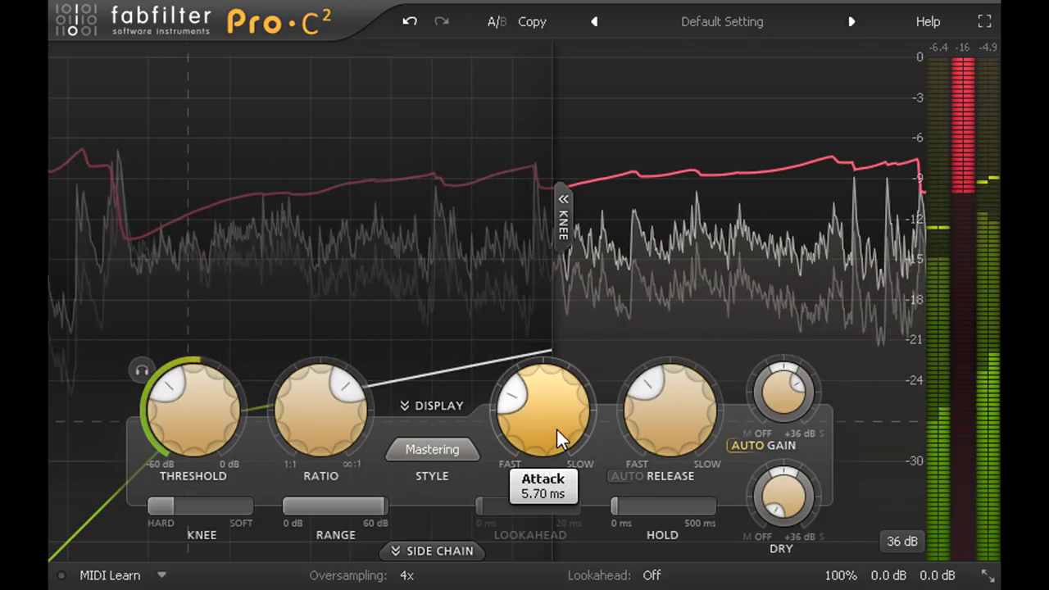
pyautogui.moveTo(557, 428); pyautogui.dragTo(568, 396)
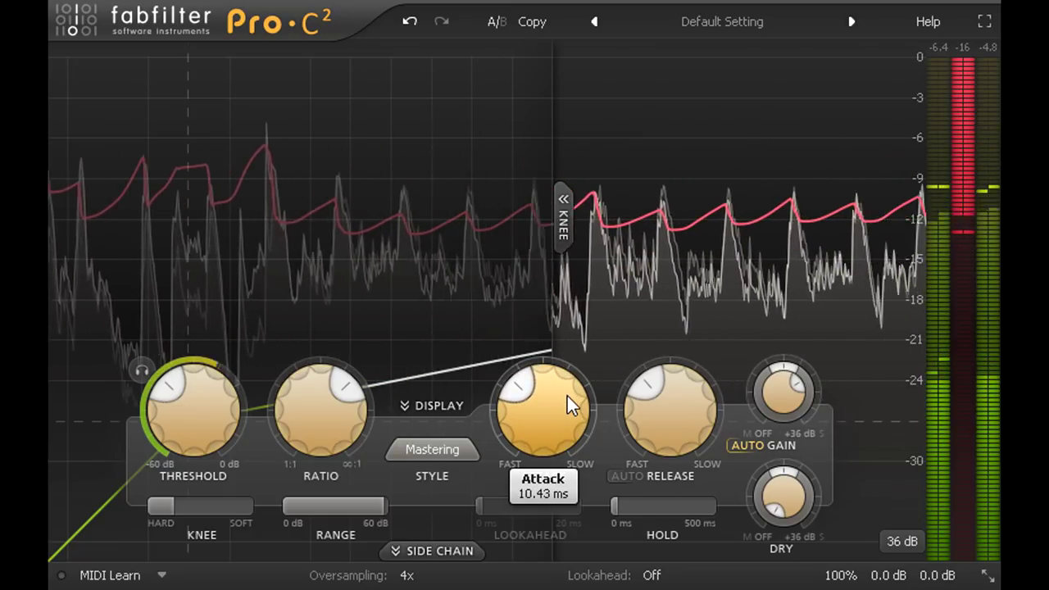
pyautogui.moveTo(689, 405); pyautogui.dragTo(632, 497)
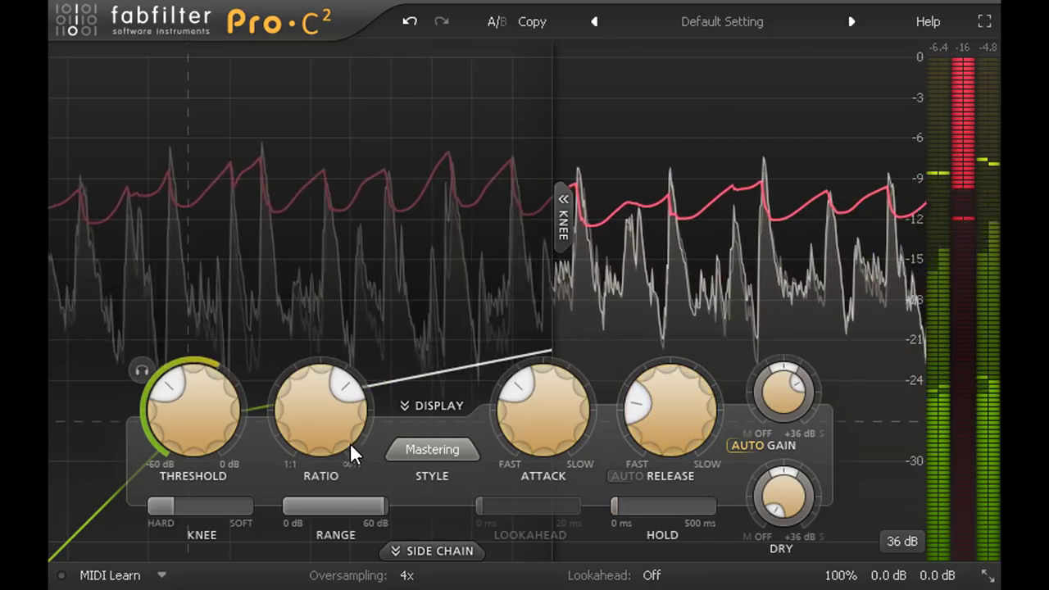
# Set ratio to about 1.58:1, threshold near -18 dB and wet gain back near 0 dB.
pyautogui.scroll(-3, 320, 442)
pyautogui.moveTo(320, 442); pyautogui.dragTo(317, 530)
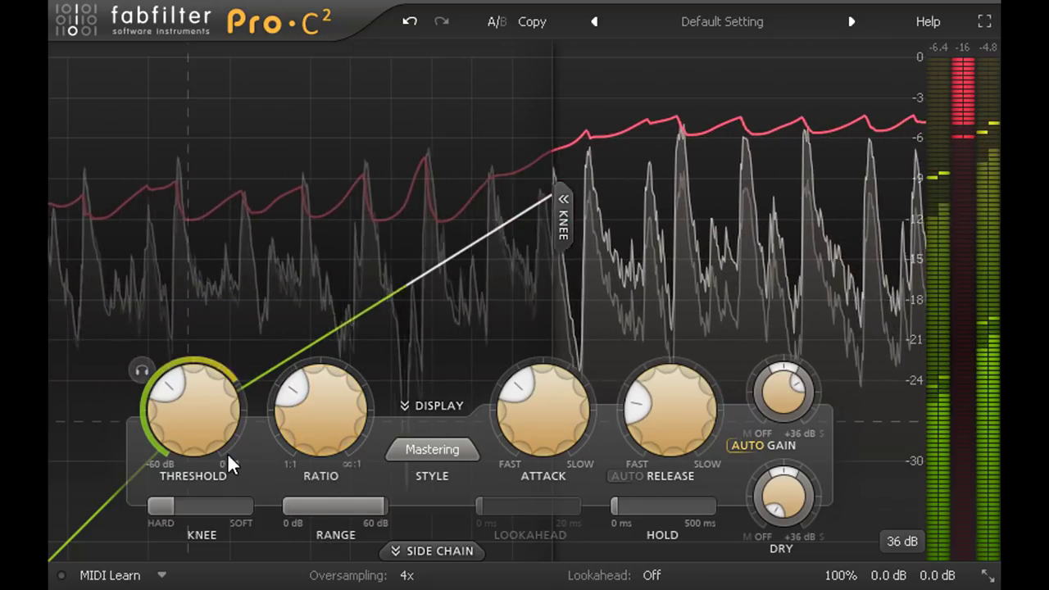
pyautogui.moveTo(211, 411); pyautogui.dragTo(216, 326)
pyautogui.moveTo(778, 394); pyautogui.dragTo(783, 469)
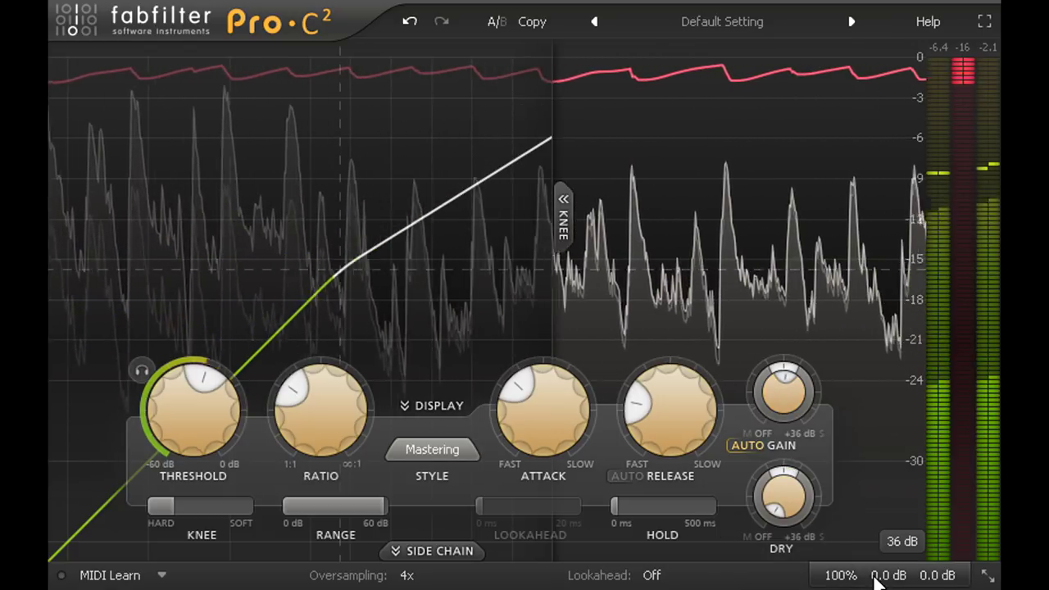
# Toggle the output bypass twice to compare processed and unprocessed mix, leaving processing on.
pyautogui.moveTo(877, 579)
pyautogui.click(833, 543)
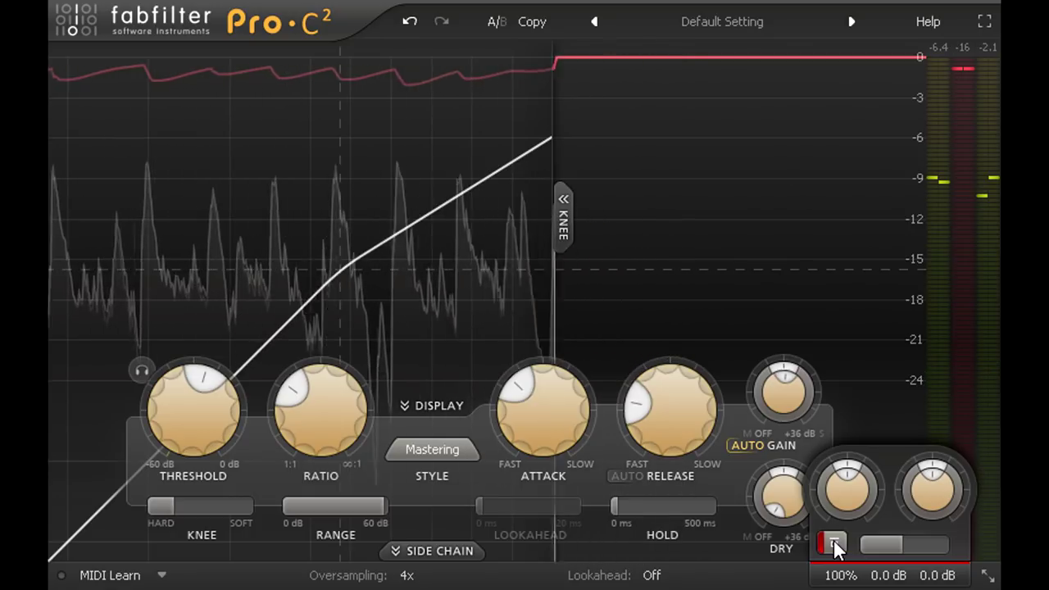
pyautogui.click(834, 543)
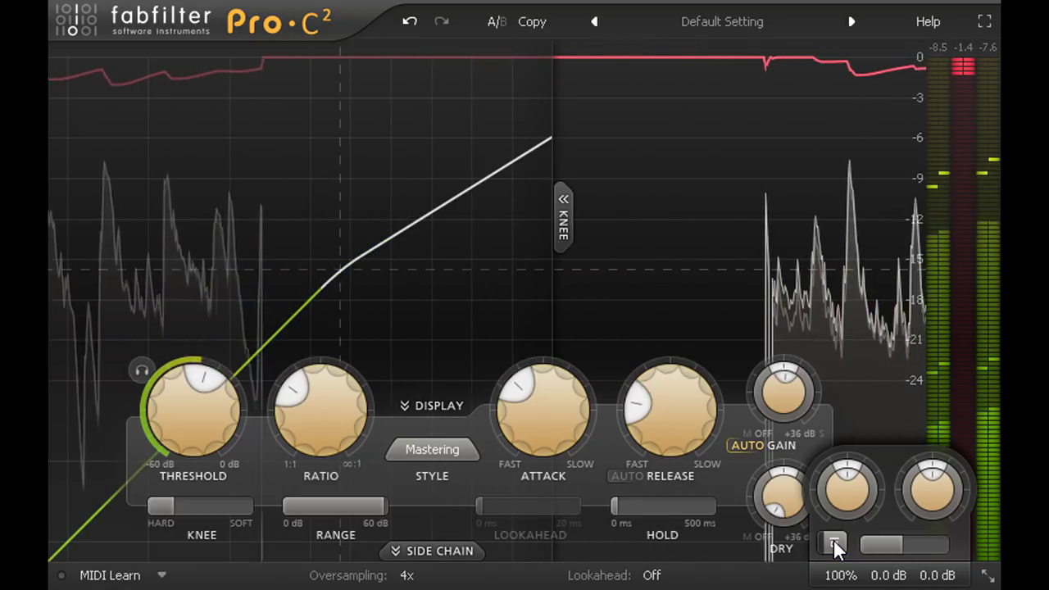
pyautogui.click(834, 541)
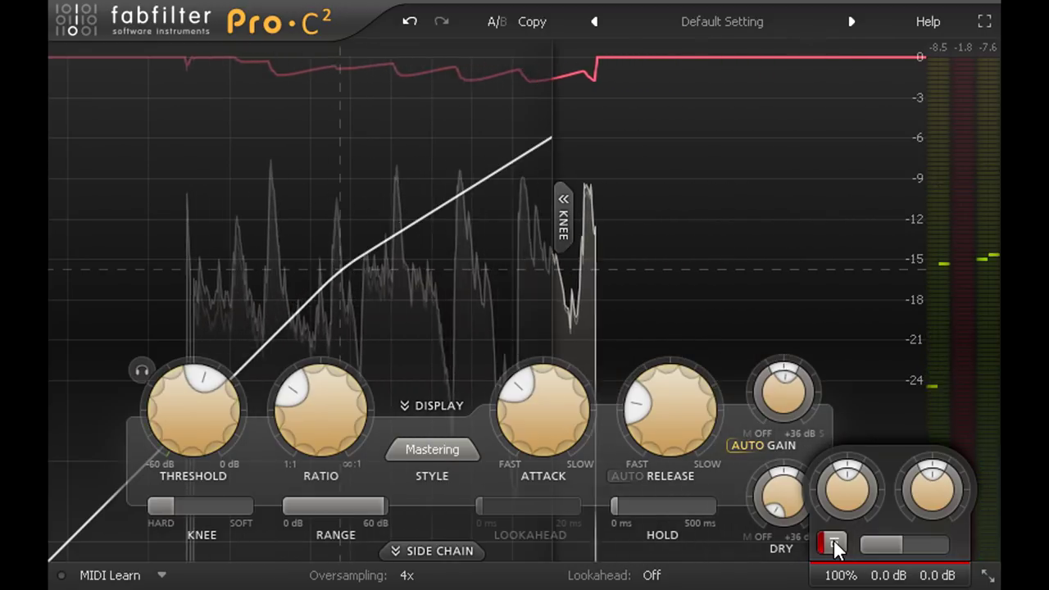
pyautogui.click(834, 543)
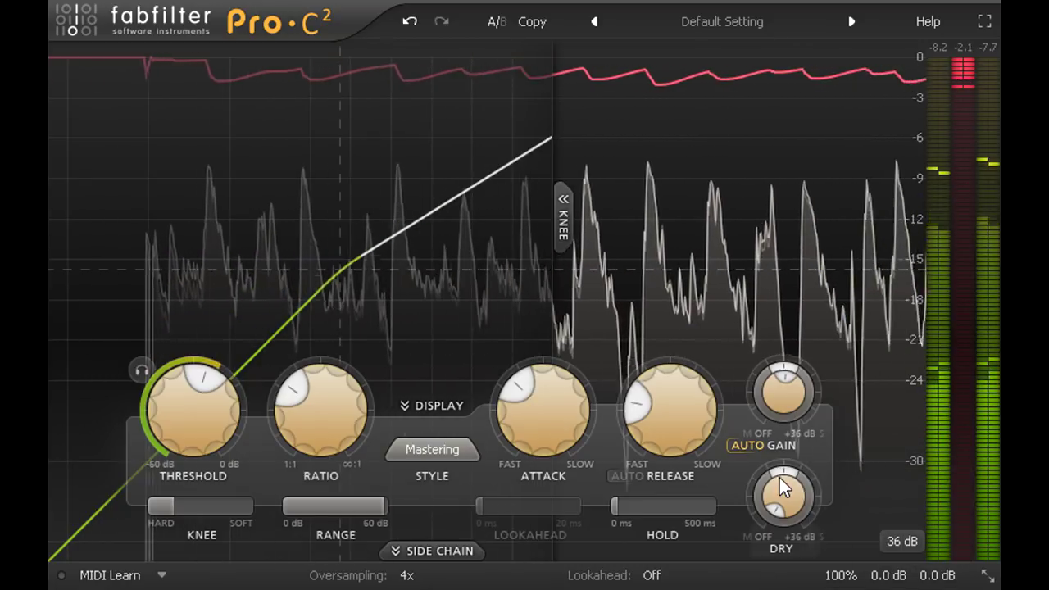
# Try wet gain boosts up to +1.90 dB, then reset it back to about 0 dB.
pyautogui.moveTo(783, 398)
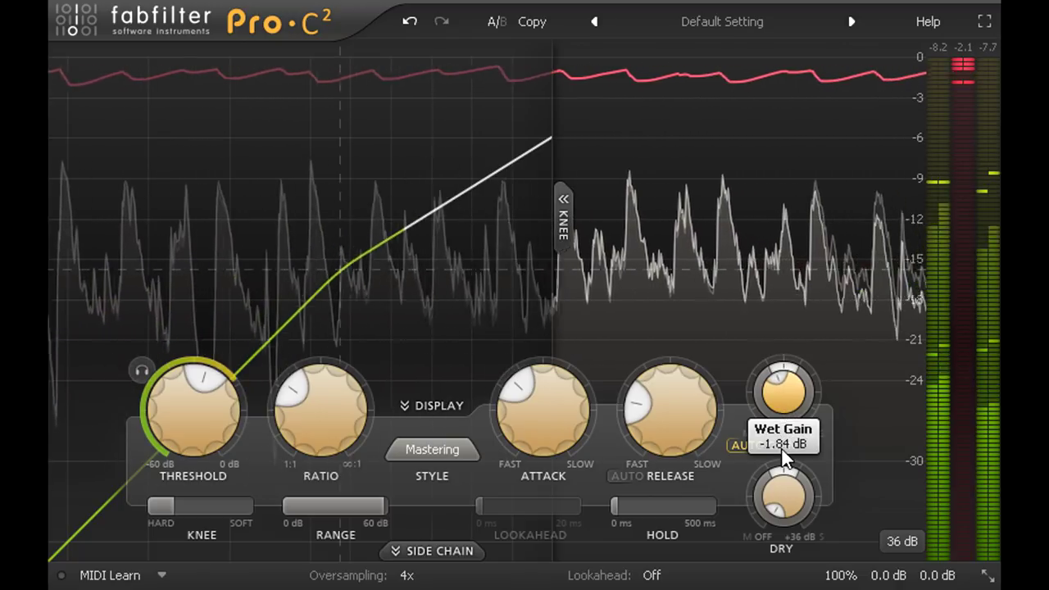
pyautogui.scroll(1, 783, 452)
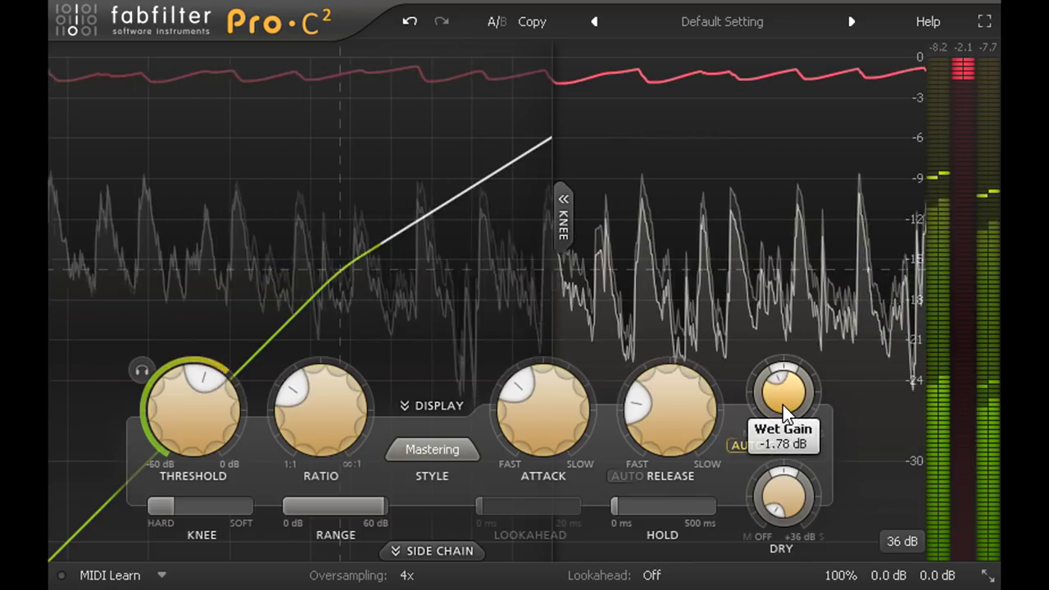
pyautogui.doubleClick(783, 407)
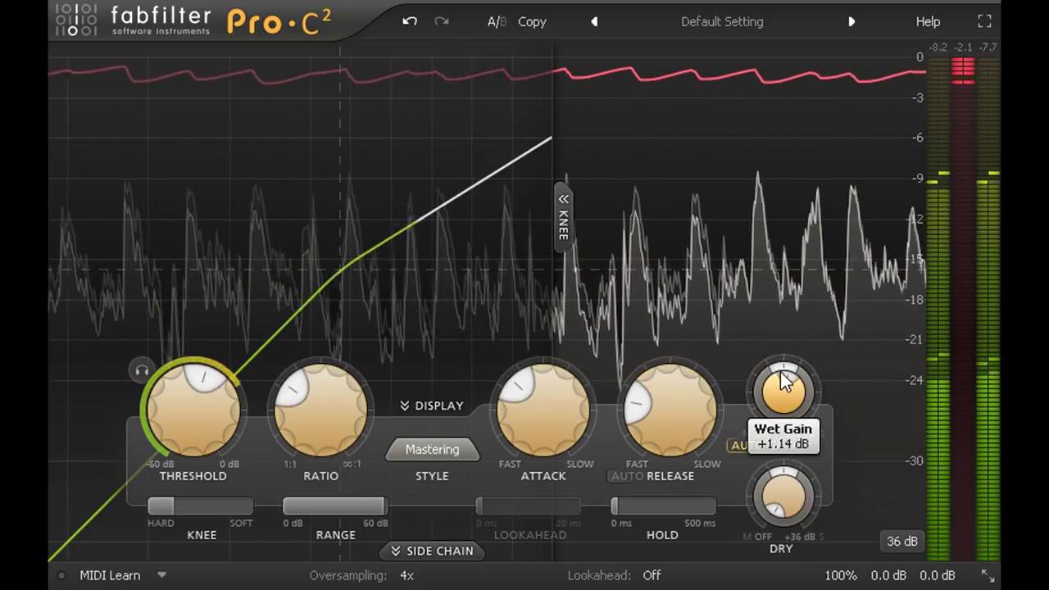
pyautogui.scroll(1, 785, 371)
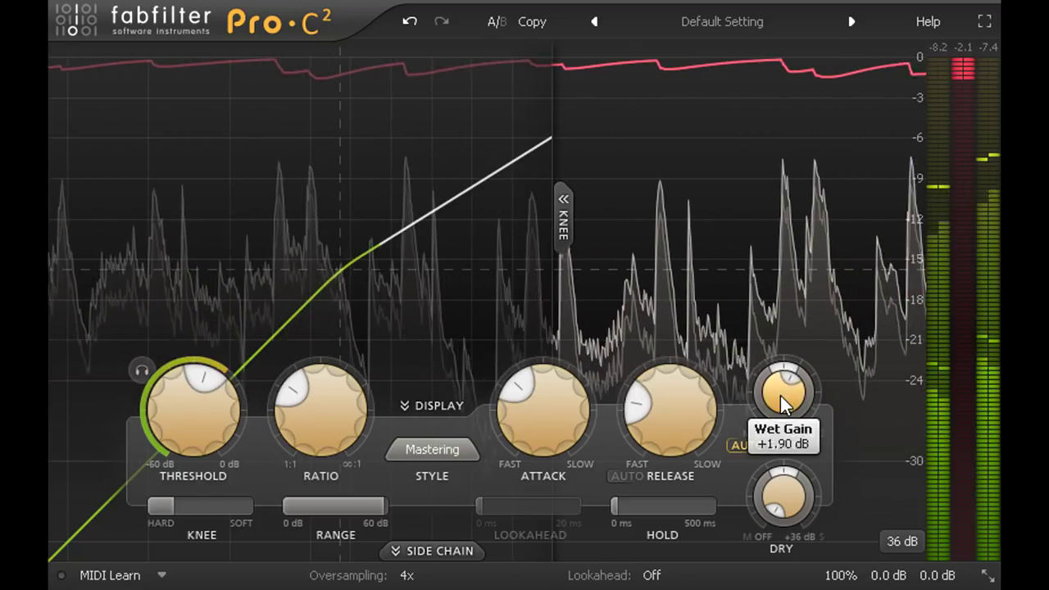
pyautogui.doubleClick(781, 395)
pyautogui.moveTo(786, 395); pyautogui.dragTo(787, 392)
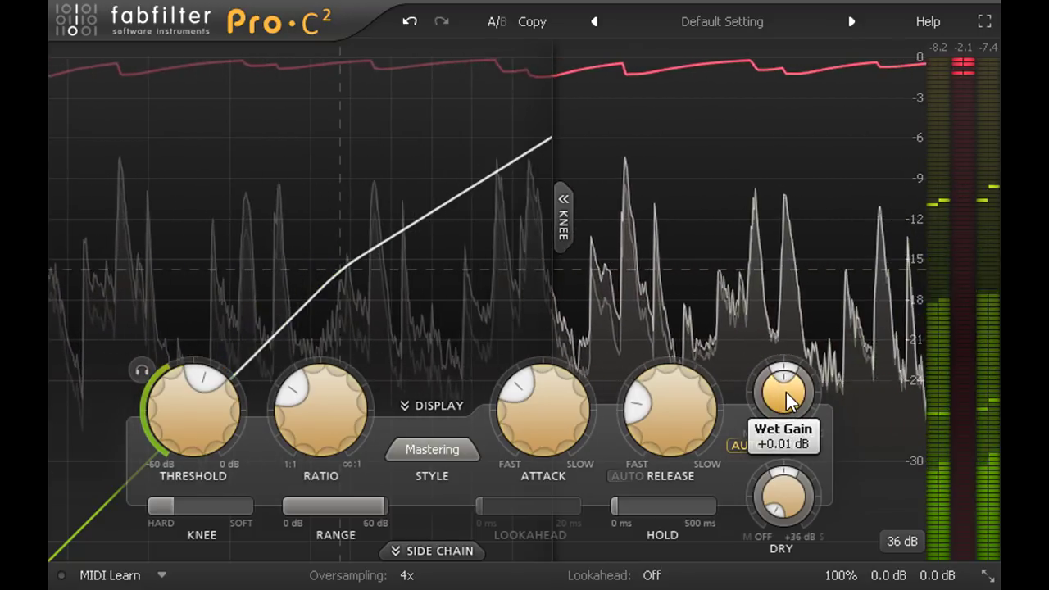